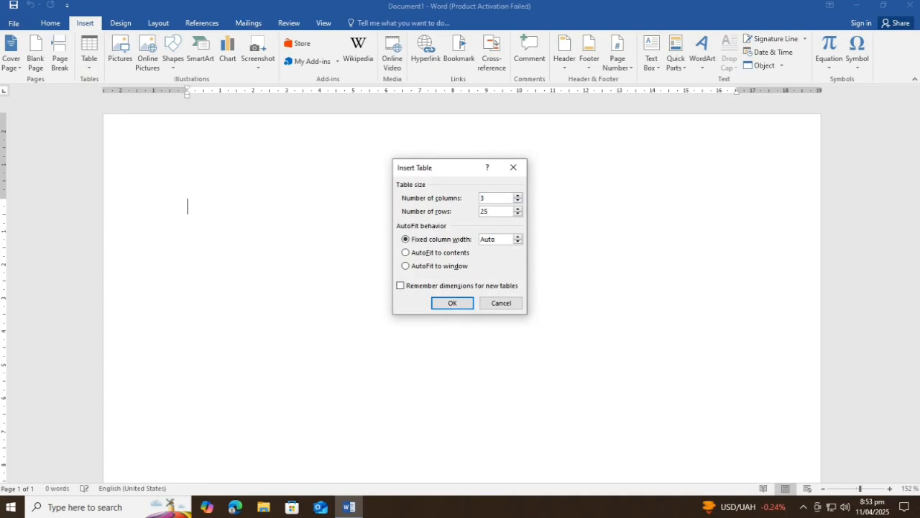
Insert a table with 3 columns and 25 rows, and enter the column headings SNO, NAME and SALARY
key("Return")
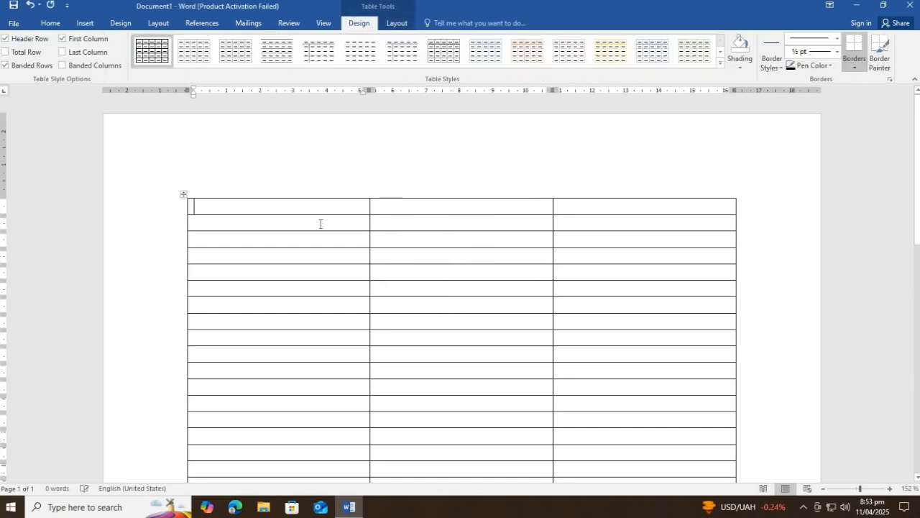
type("S")
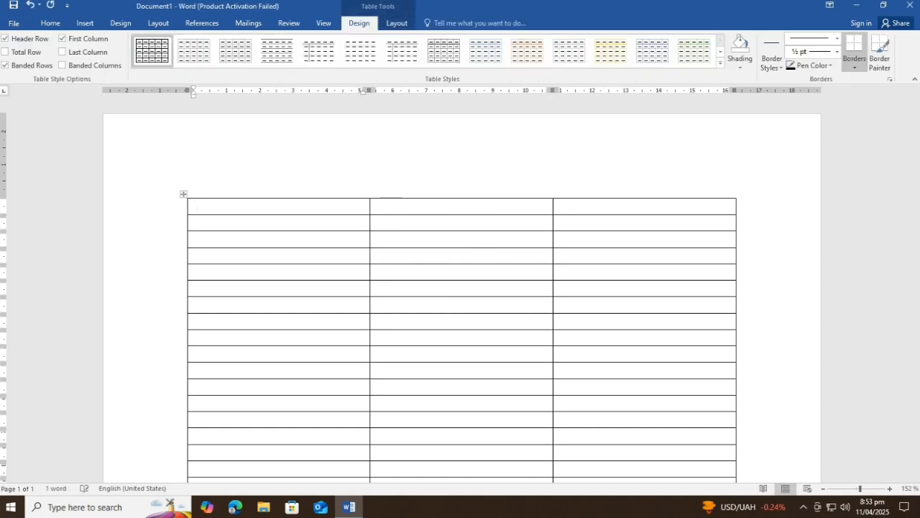
type("SNO")
key("Tab")
type("NAME")
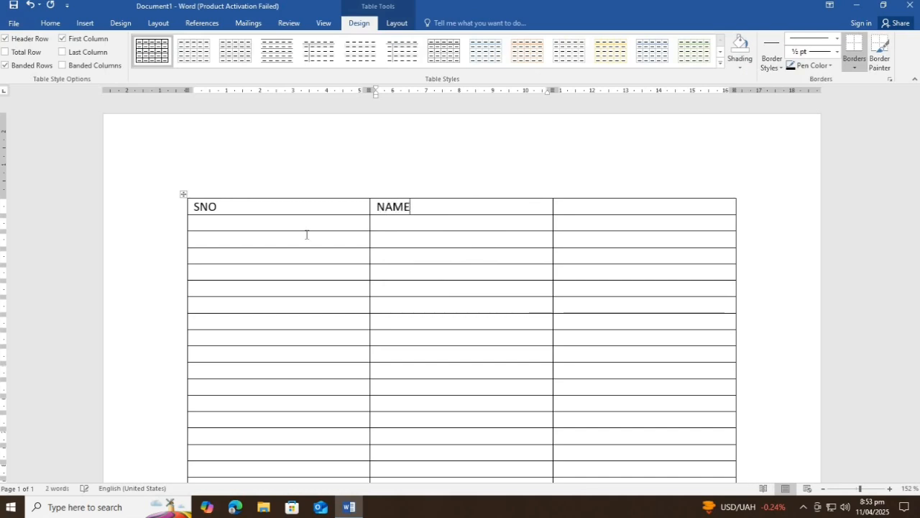
key("Tab")
type("M")
key("BackSpace")
type("SA")
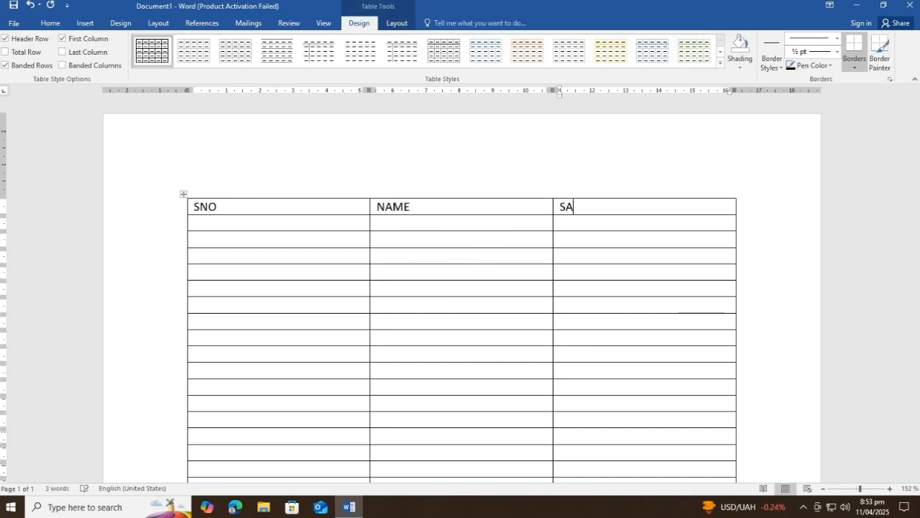
type("LARY")
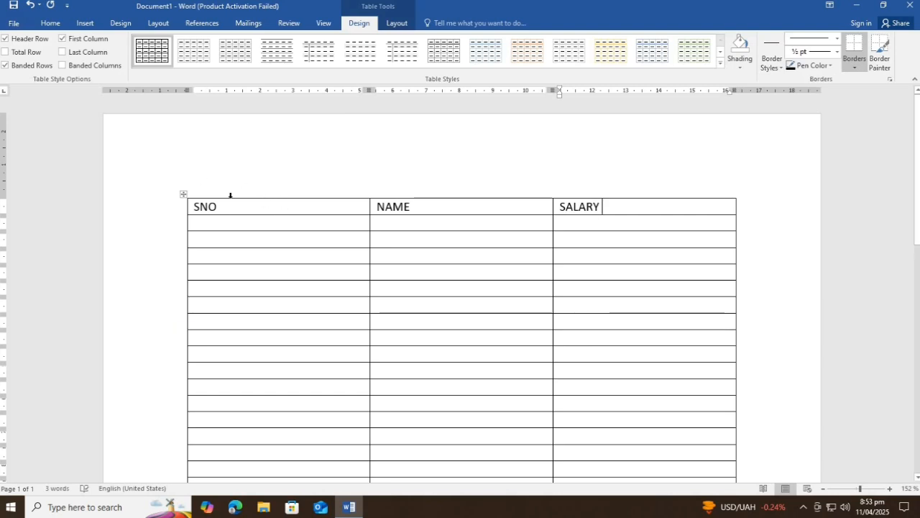
Examine the table design and layout tools with the insertion point inside and outside the table
scroll(244, 219, "down", 3)
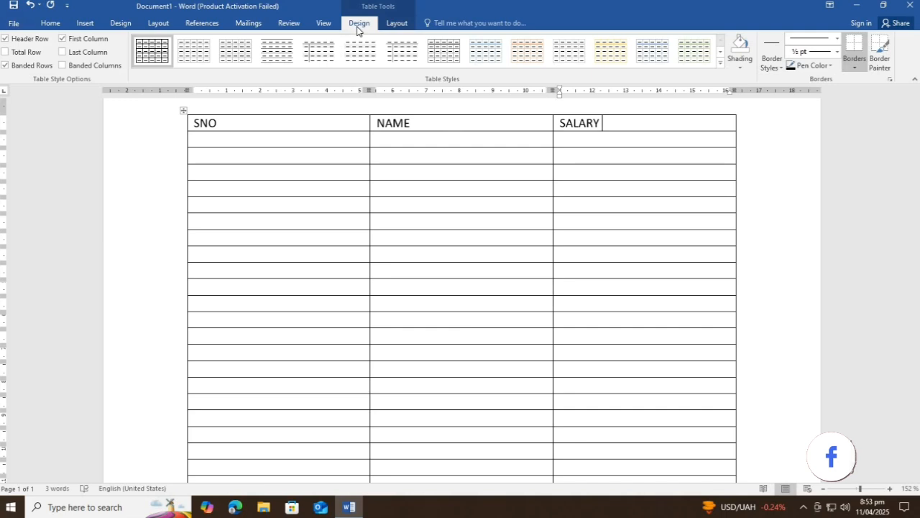
left_click(396, 24)
left_click(361, 24)
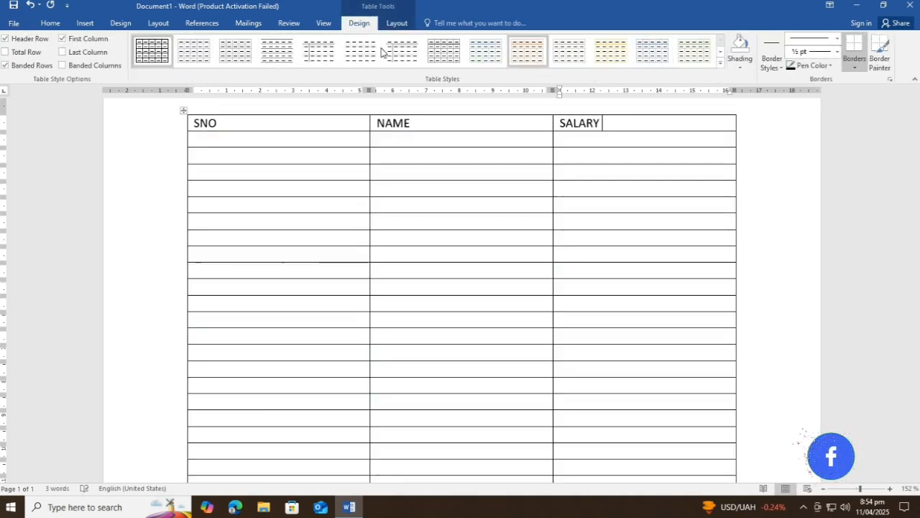
left_click(397, 23)
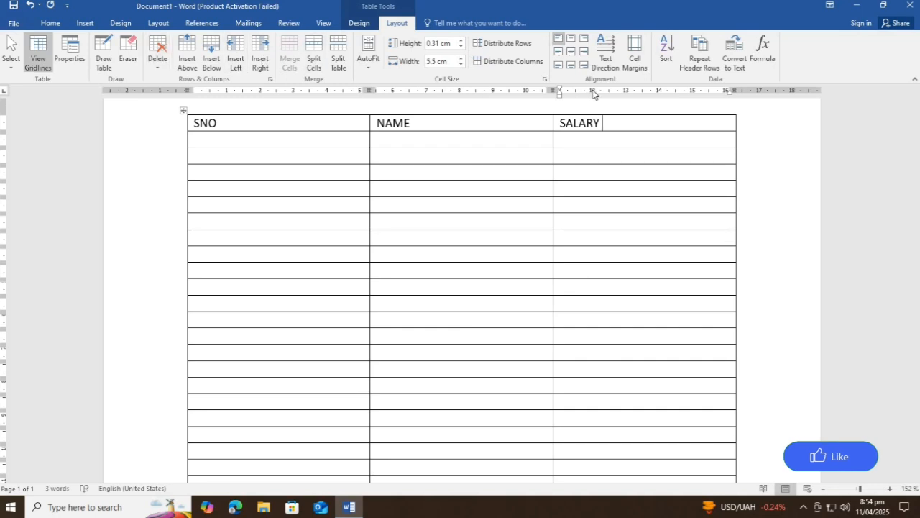
left_click(750, 154)
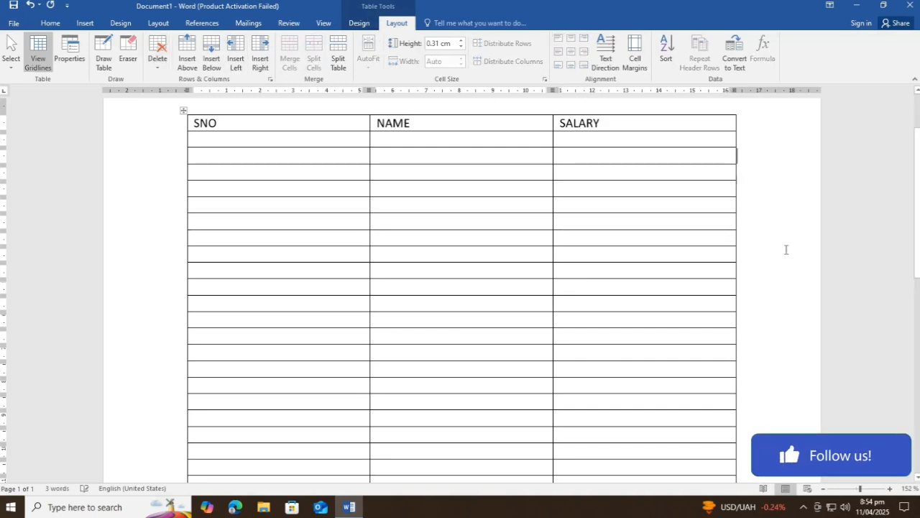
scroll(709, 245, "down", 10)
left_click(427, 175)
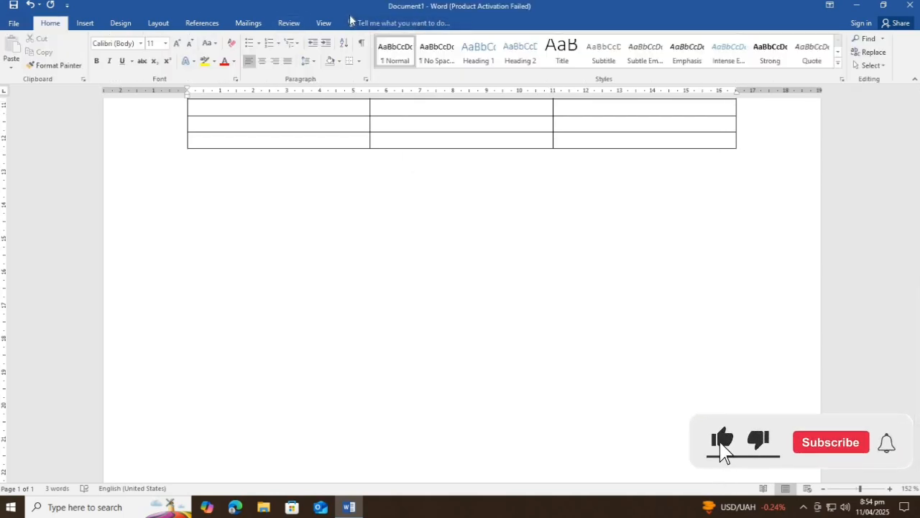
scroll(333, 137, "up", 3)
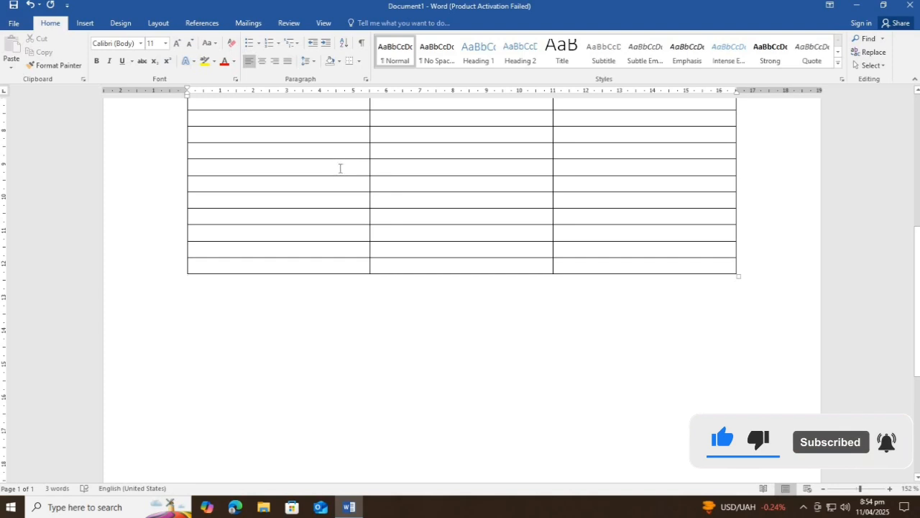
left_click(339, 168)
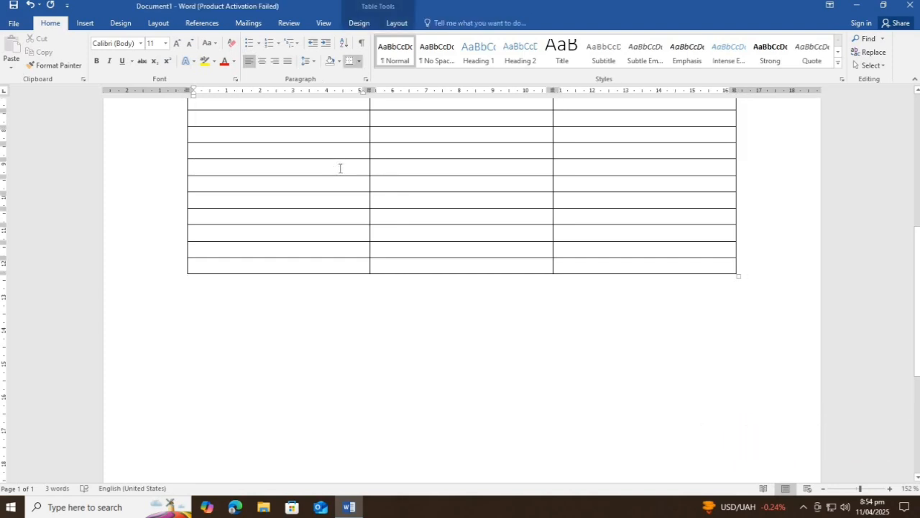
scroll(340, 168, "up", 7)
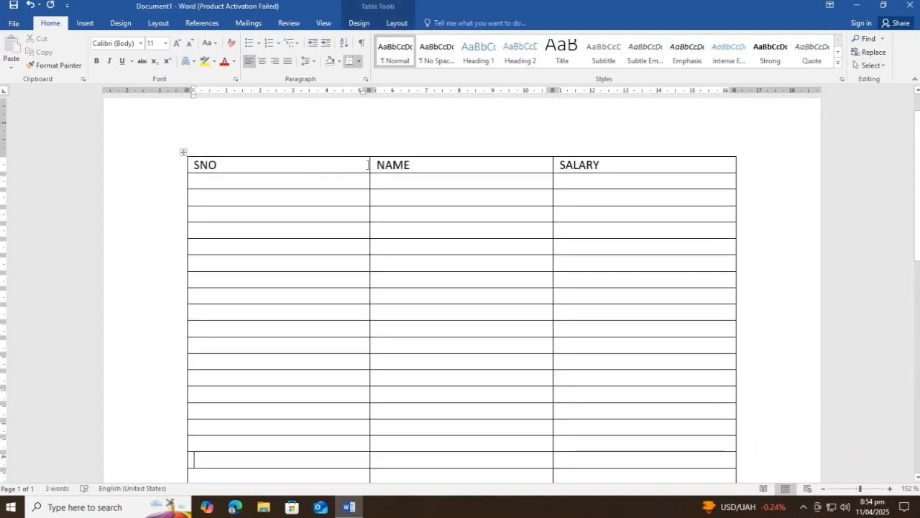
Narrow the SNO column so it is only slightly wider than its heading
left_click(292, 152)
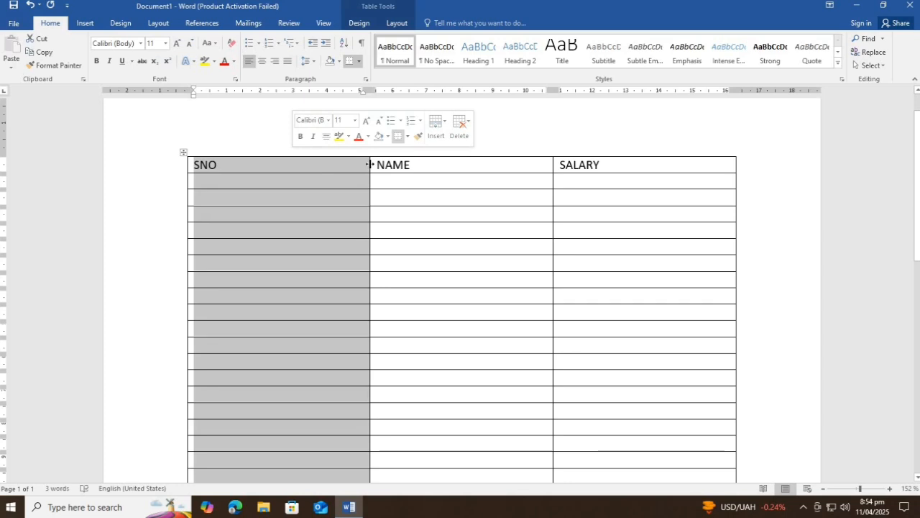
left_click_drag(370, 164, 242, 178)
left_click(201, 154)
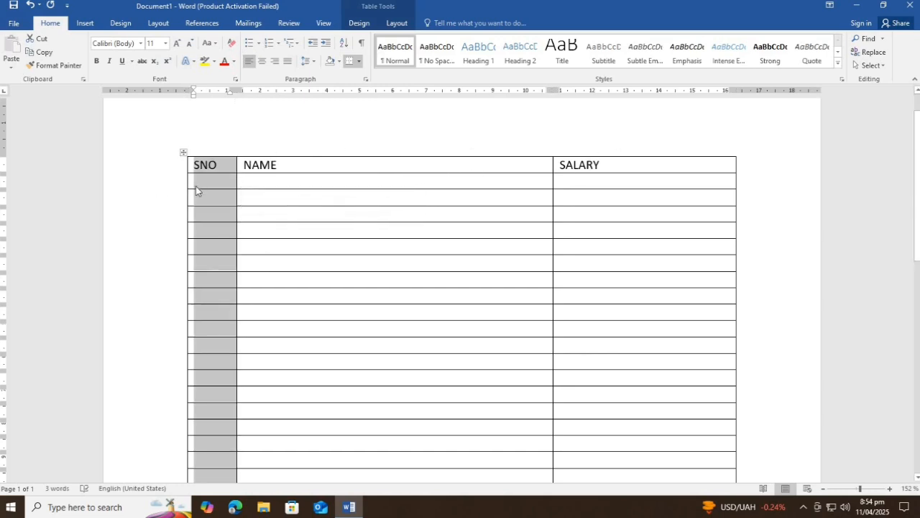
Number the first two rows below the headings 1 and 2, and enter a person's name in row 1
left_click(202, 181)
type("1")
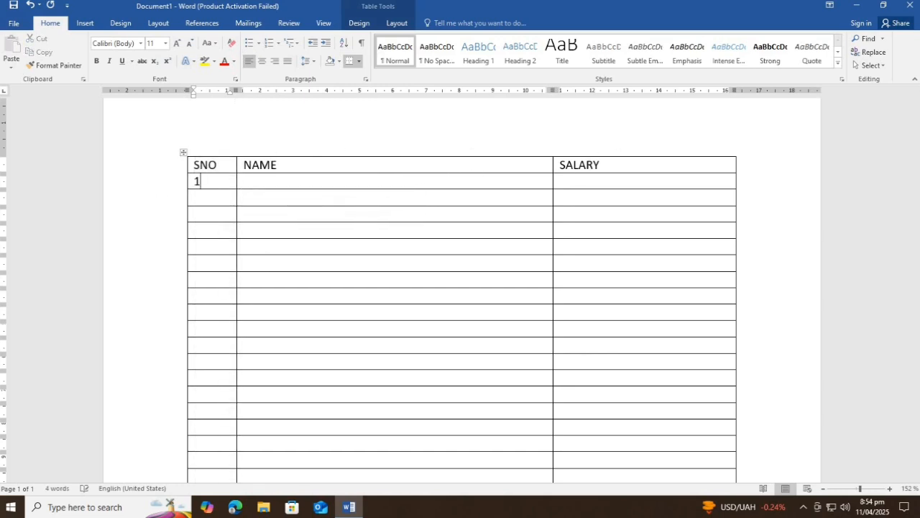
key("Tab")
key("Tab")
key("shift+Tab")
type("SAMUEL")
key("Tab")
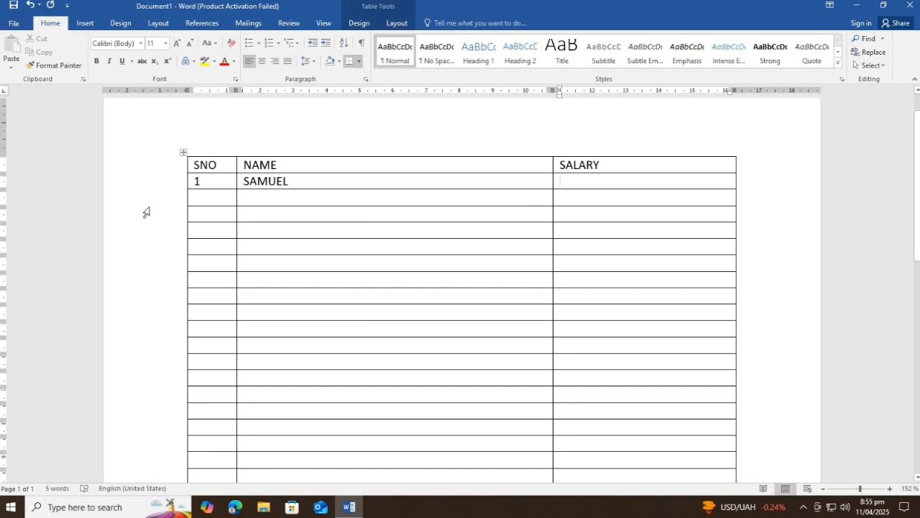
left_click(218, 198)
type("2")
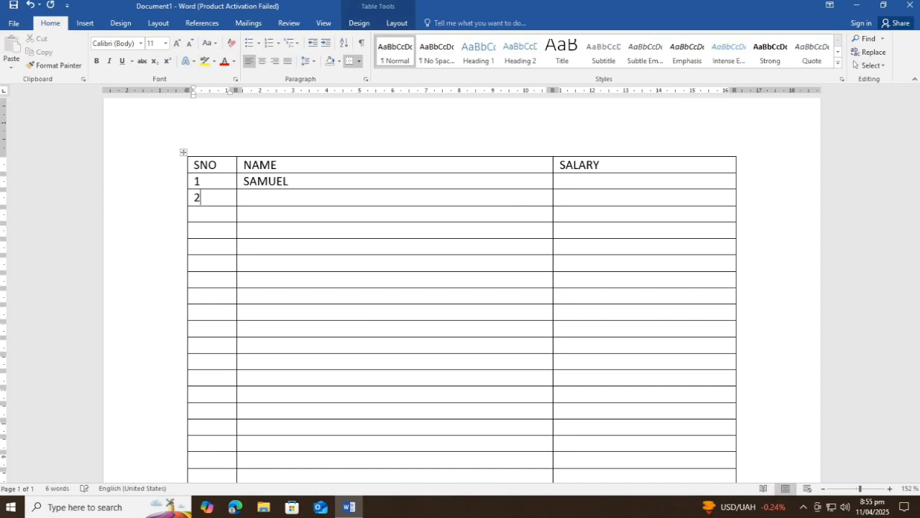
type("eshan")
key("Tab")
key("Tab")
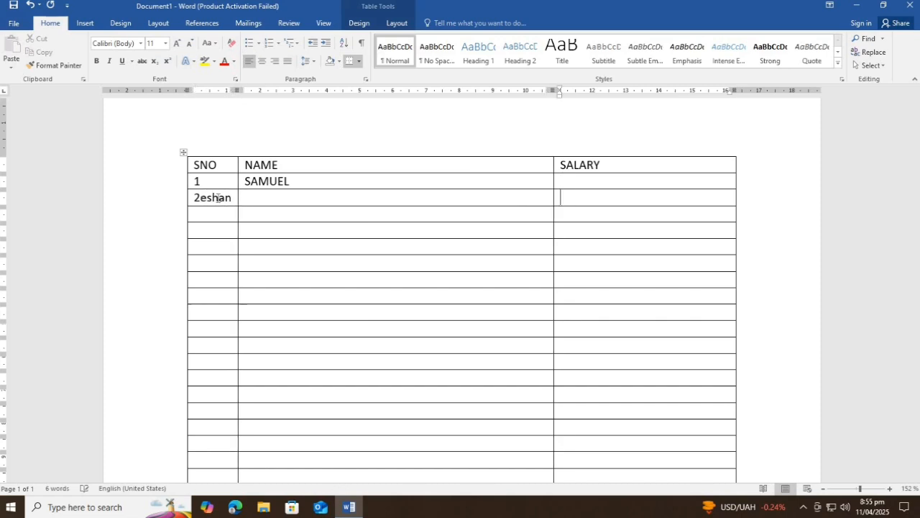
key("Tab")
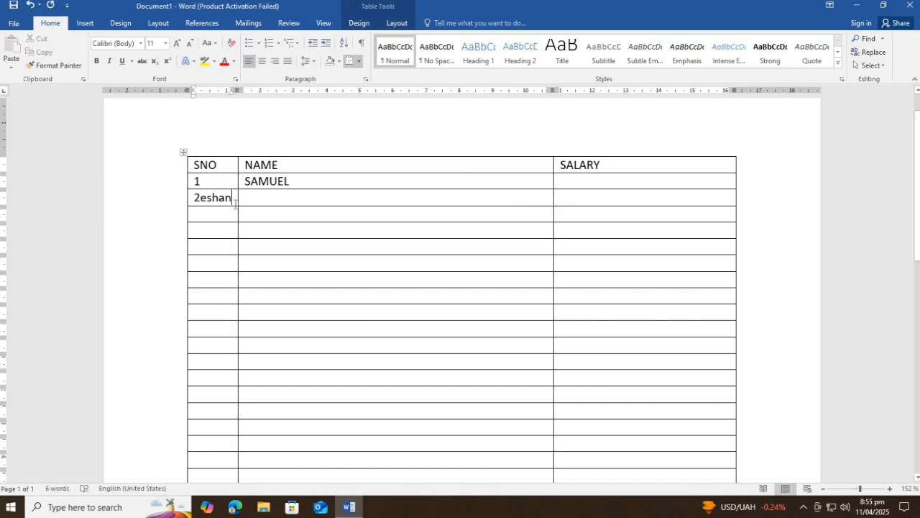
key("BackSpace")
key("BackSpace")
key("BackSpace")
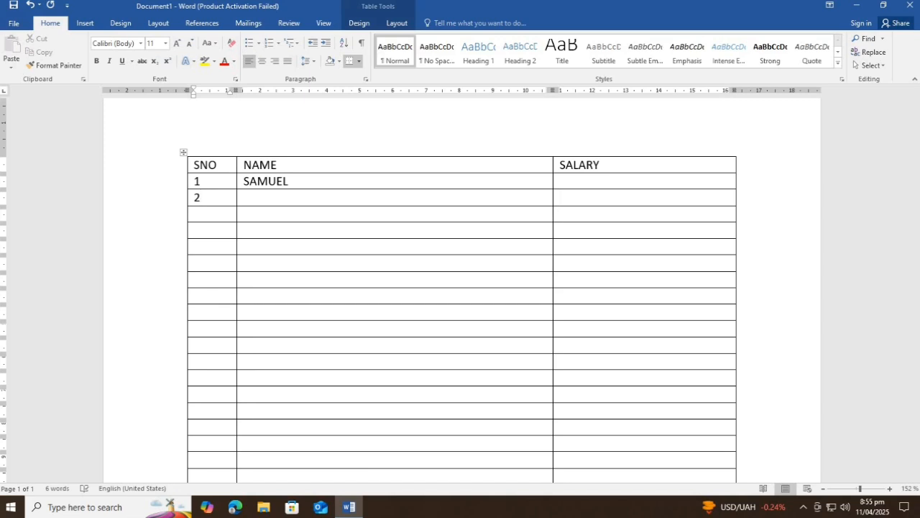
Enter a person's name in row 2, and fill the next row with number 3 and another name
left_click(235, 202)
type("ESHAN")
key("Tab")
key("Tab")
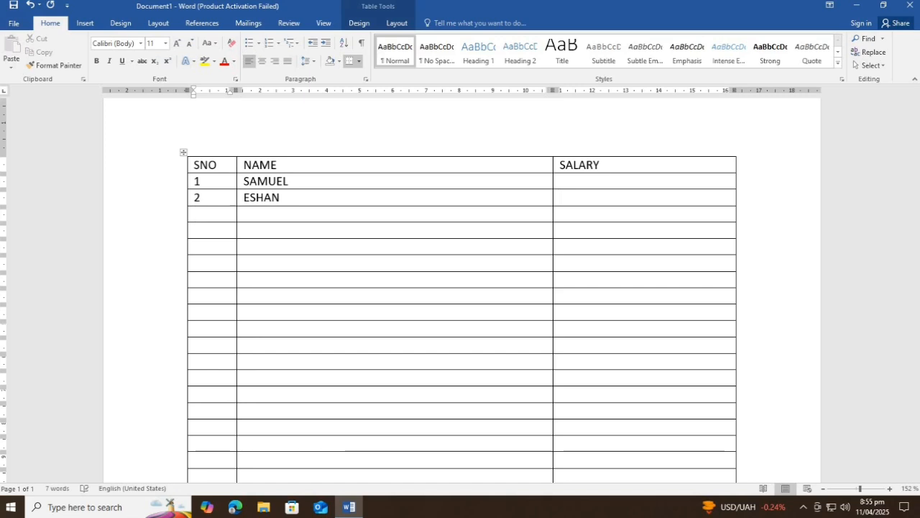
key("Tab")
type("A")
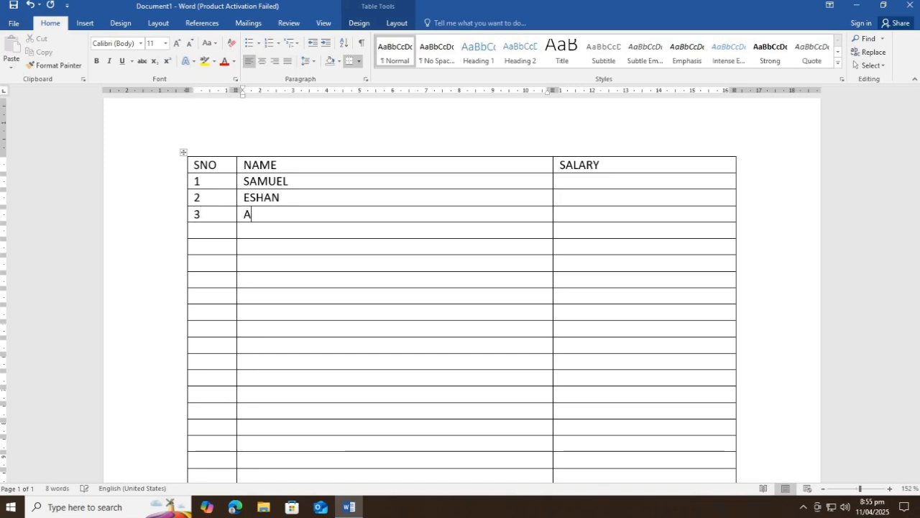
type("SHRAF")
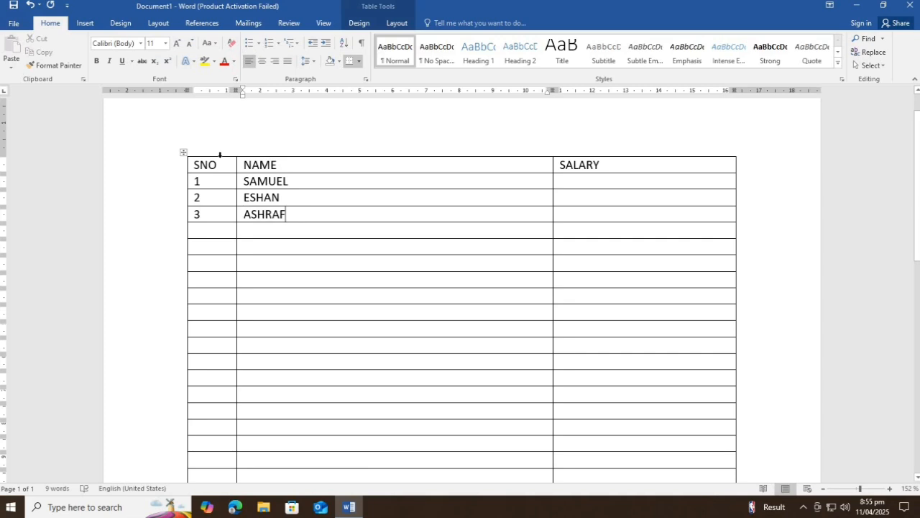
Preview automatic list numbering on the SNO column, leaving the numbering set to None
left_click(220, 152)
left_click(279, 44)
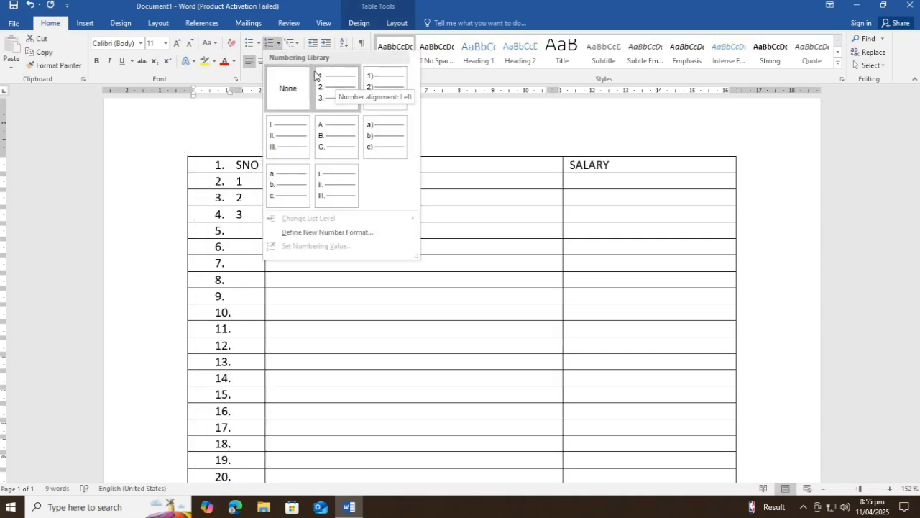
left_click(288, 85)
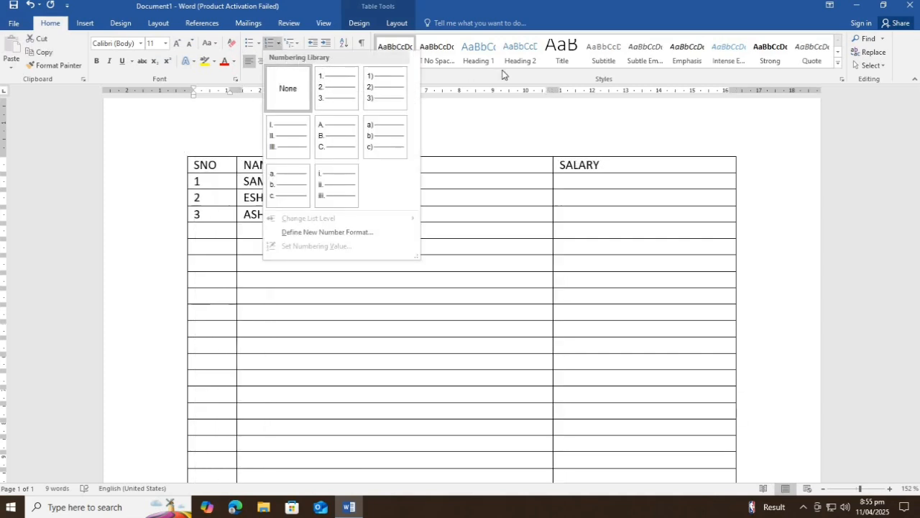
left_click(464, 120)
left_click(297, 208)
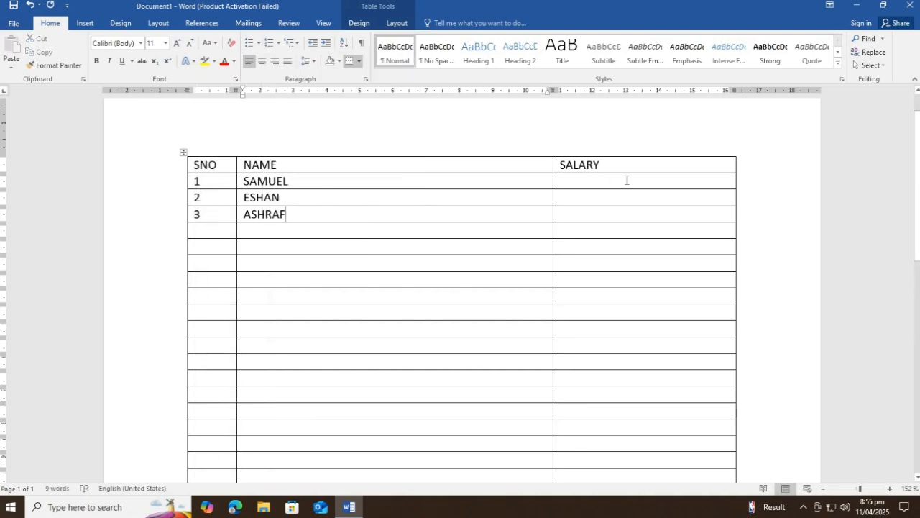
Split the SALARY column into 3 columns and 25 rows, merging the cells before the split
left_click(599, 178)
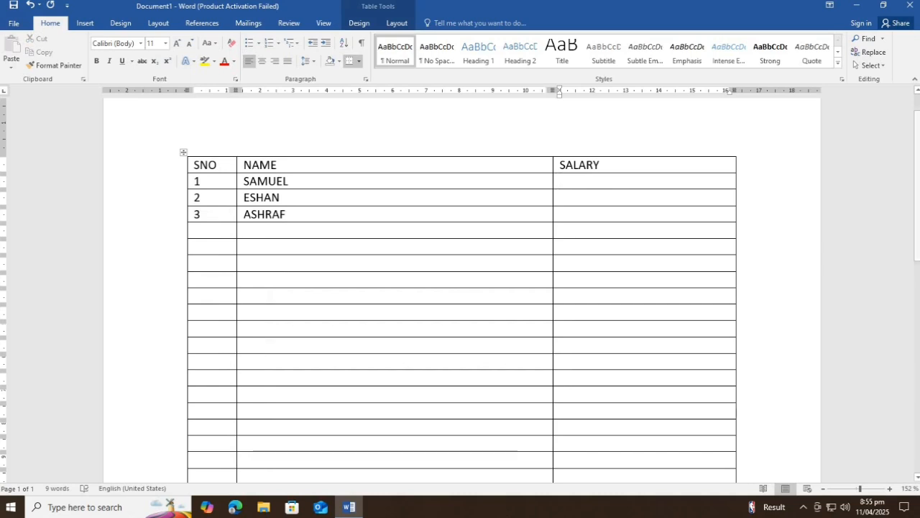
left_click(632, 154)
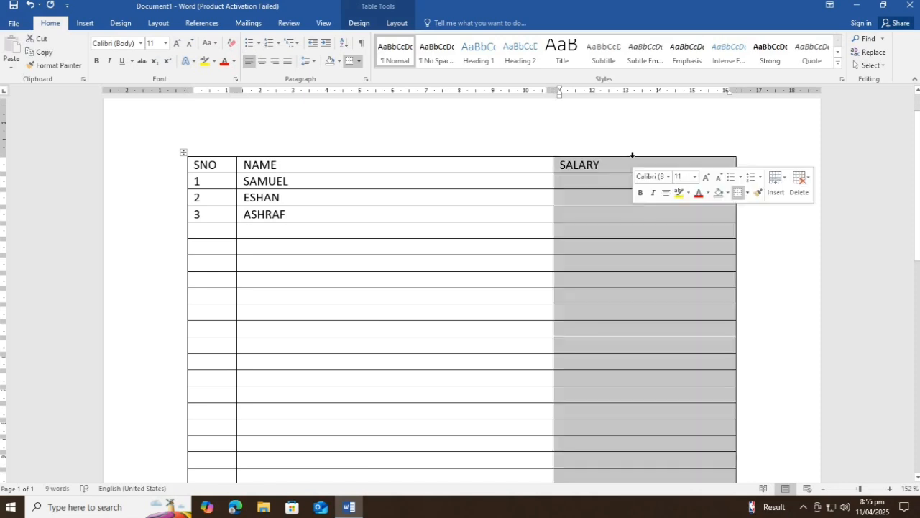
left_click(396, 24)
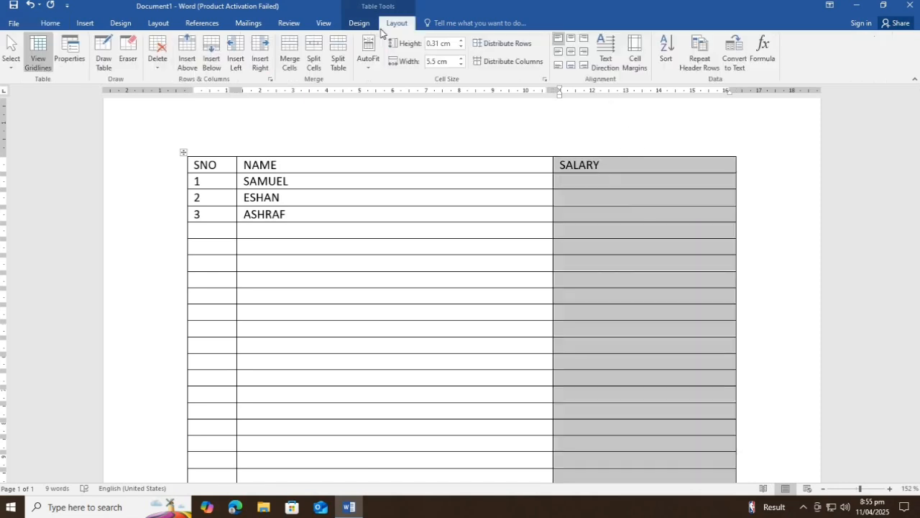
left_click(313, 69)
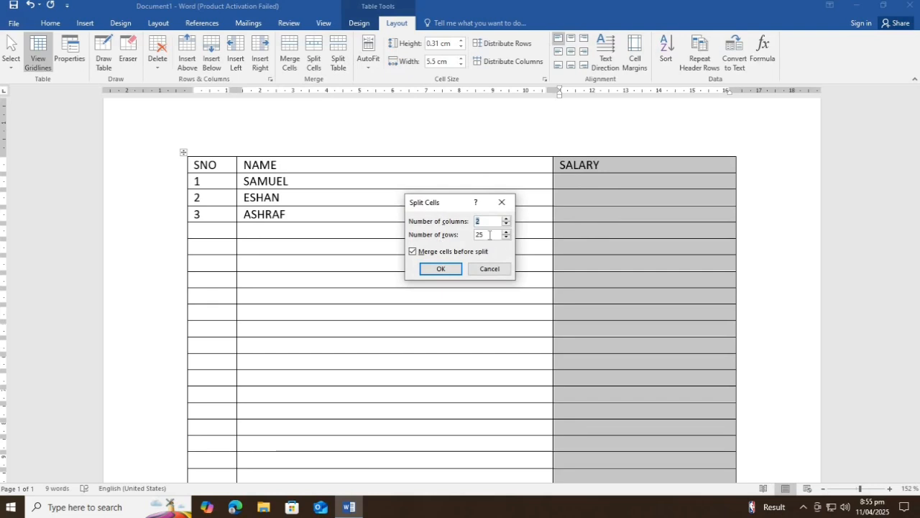
left_click(506, 218)
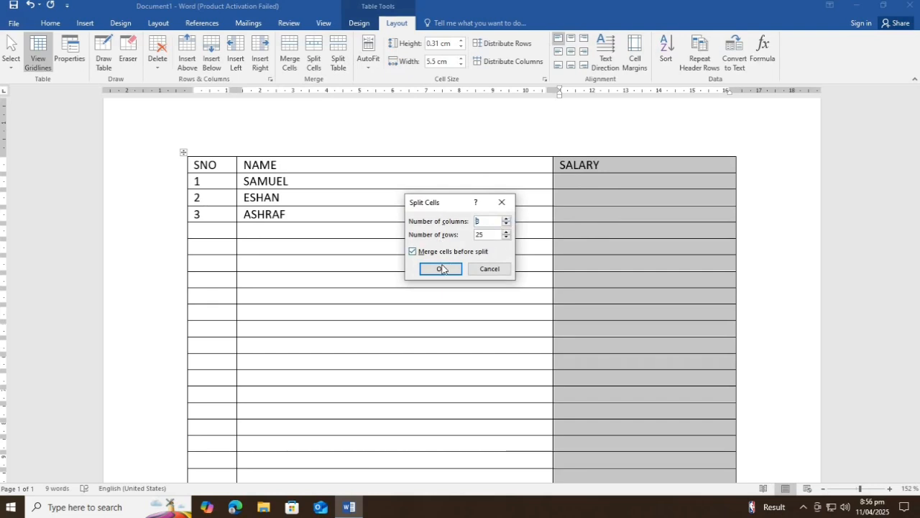
left_click(442, 269)
Append two new rows at the end of the table, starting from its last row
scroll(622, 212, "down", 8)
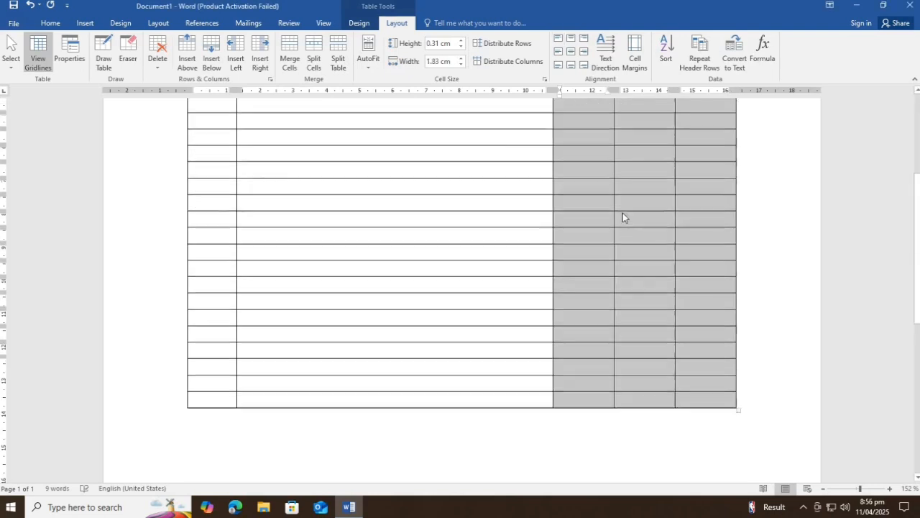
scroll(597, 281, "up", 3)
left_click(575, 351)
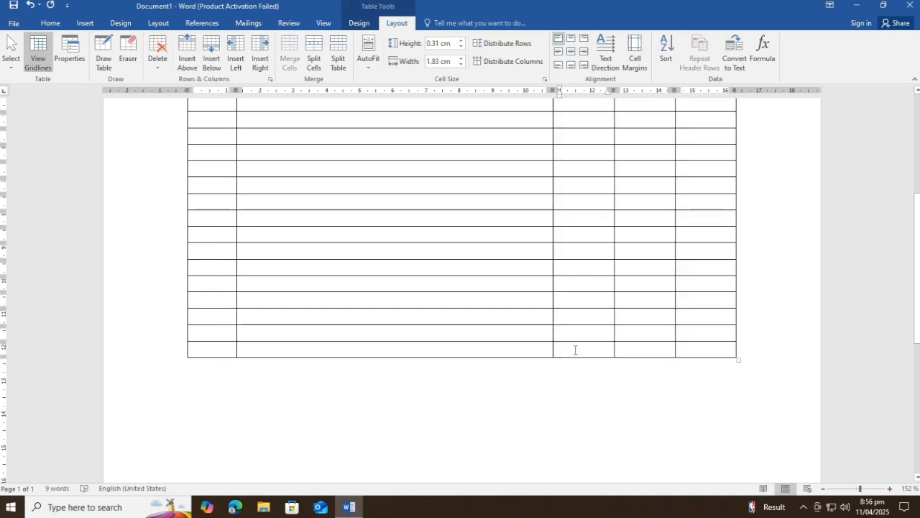
key("Tab")
key("Tab")
key("Tab")
key("Tab")
key("Tab")
key("Tab")
key("Tab")
key("Tab")
key("Tab")
key("Tab")
key("Tab")
key("Tab")
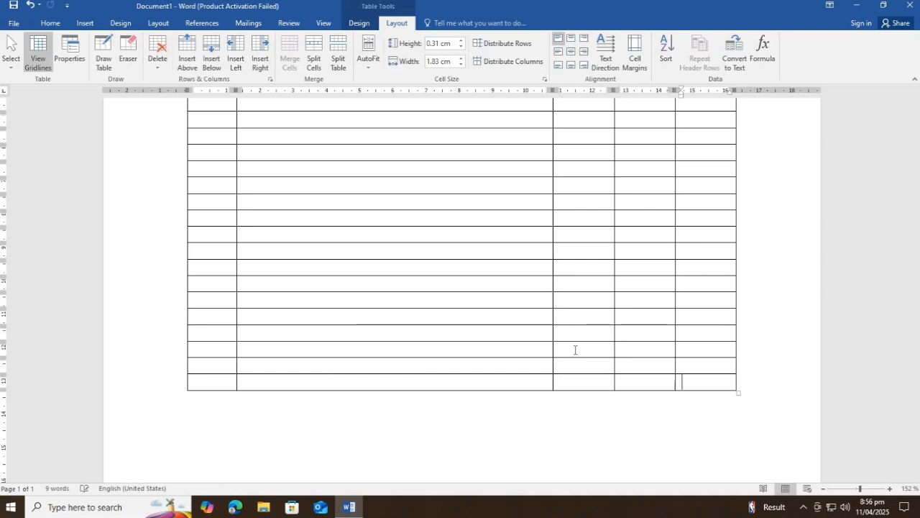
Extend the table by two more blank rows, continuing from the last cell of its current last row
key("Tab")
key("Tab")
key("Tab")
key("Tab")
key("Tab")
key("Tab")
key("Tab")
key("Tab")
key("Tab")
key("Tab")
Merge the SALARY header cell with the two empty header cells beside it, so one heading spans the three subcolumns
scroll(575, 350, "up", 5)
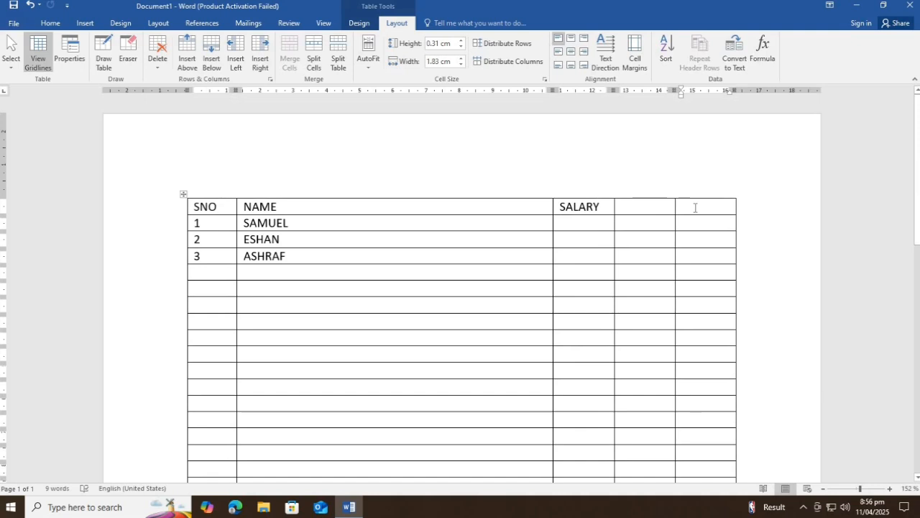
left_click_drag(643, 207, 597, 204)
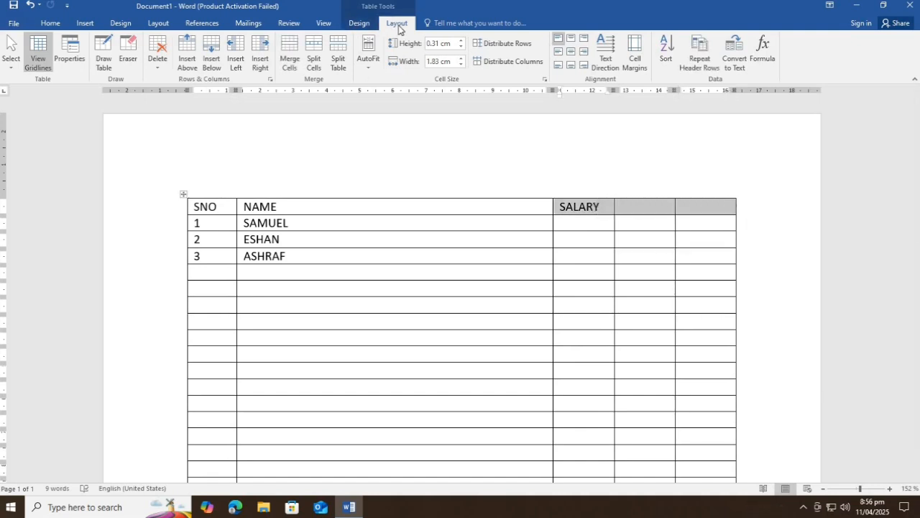
left_click(295, 50)
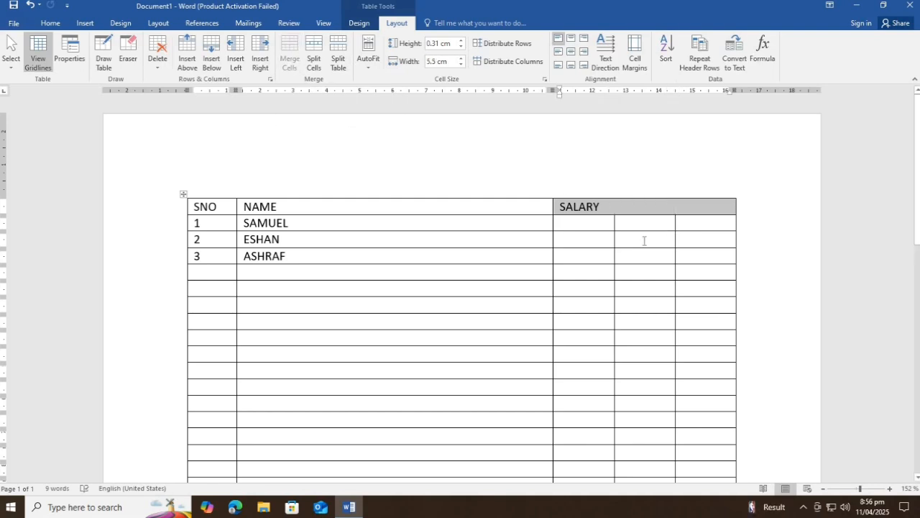
Enter 10 in the SNO cell of the tenth row under the header, and split the table just below that row
left_click(204, 367)
type("10")
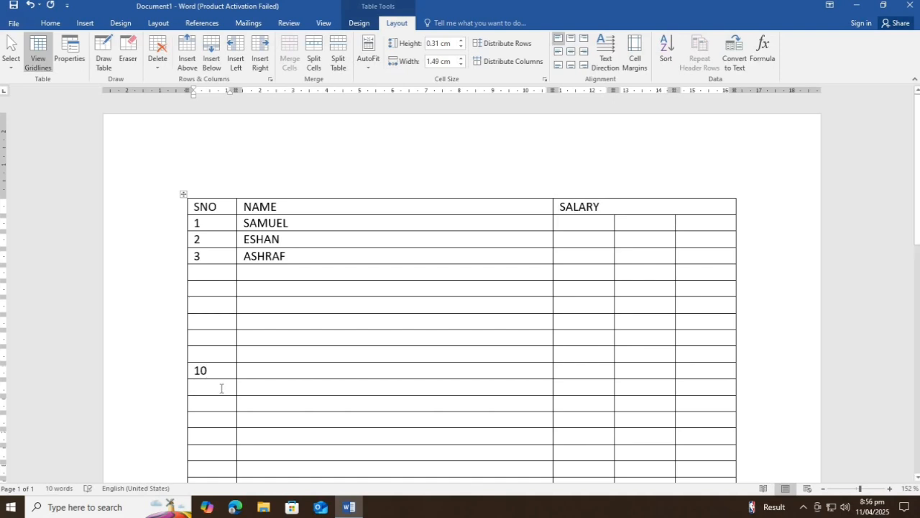
left_click(251, 370)
left_click(210, 388)
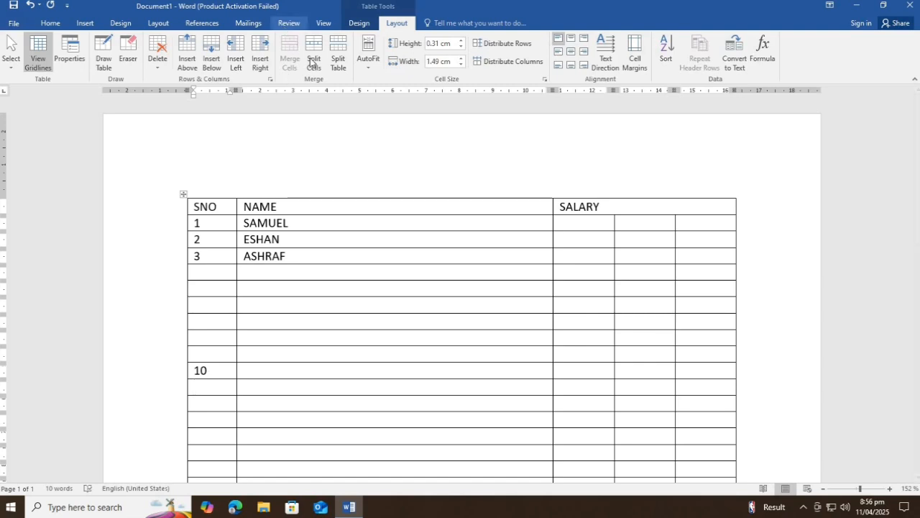
left_click(346, 61)
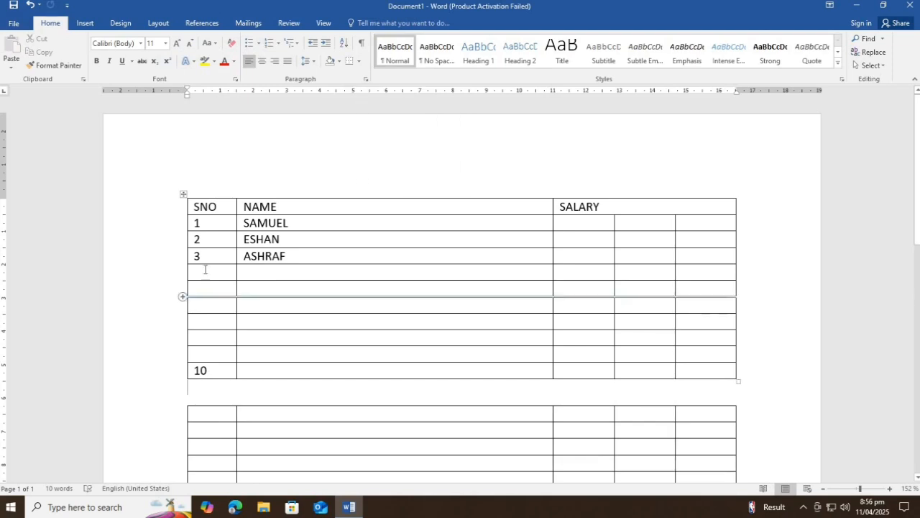
Split the first table again, just above the sixth row under the header
left_click(199, 306)
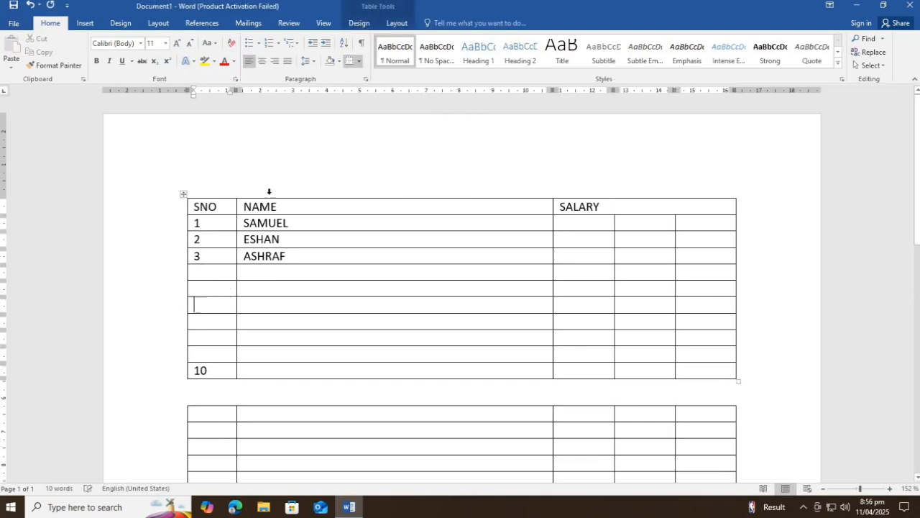
left_click(397, 23)
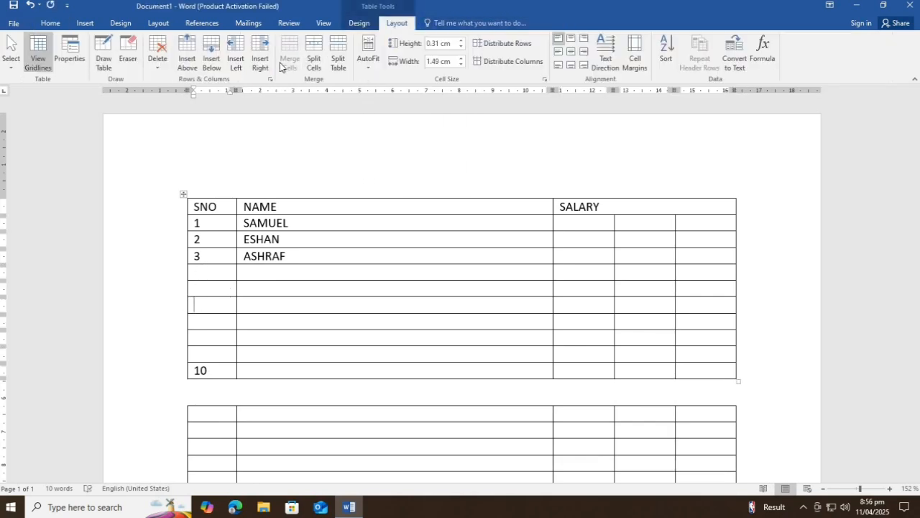
left_click(335, 58)
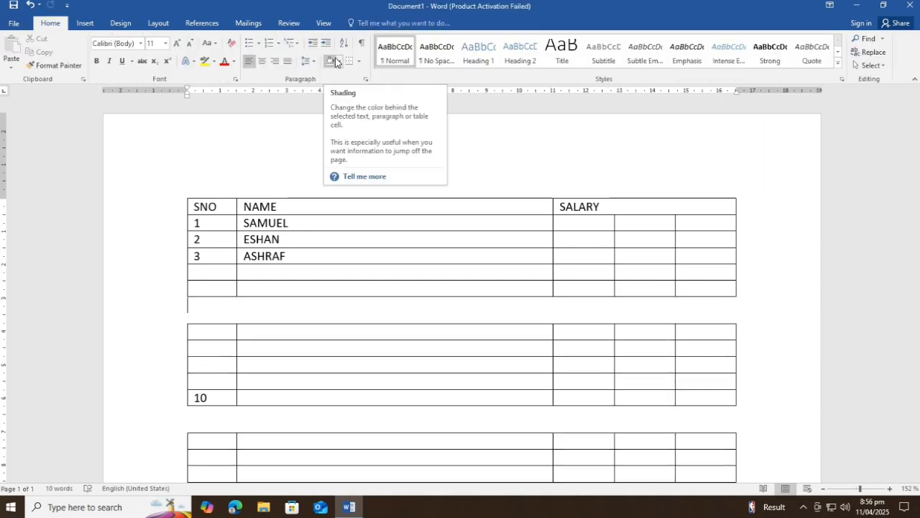
Insert a blank row below the last row of the first table
left_click(280, 286)
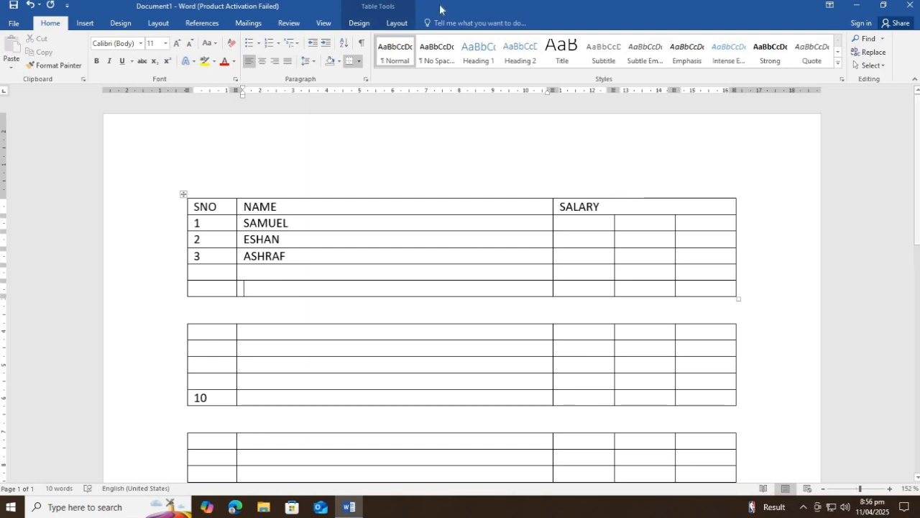
left_click(396, 24)
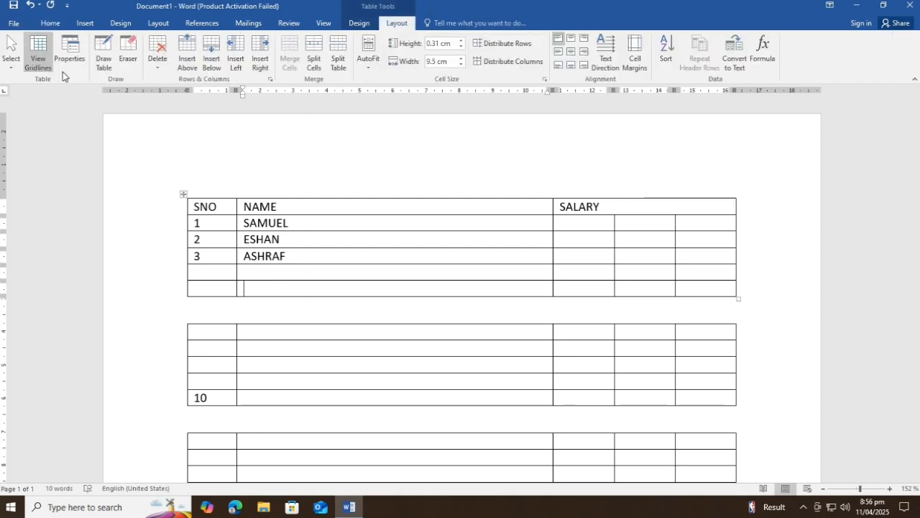
left_click(211, 63)
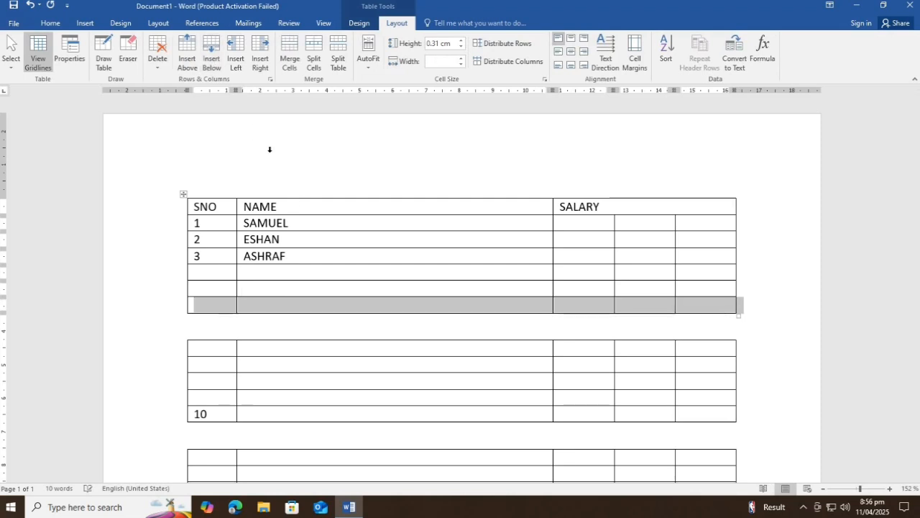
Insert a blank row above the header row of the first table, and undo the insertion
left_click(294, 207)
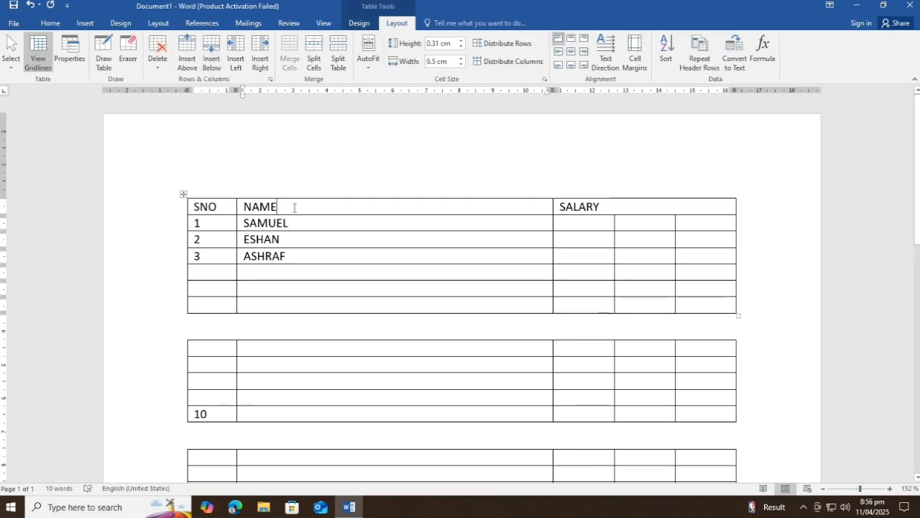
left_click(184, 49)
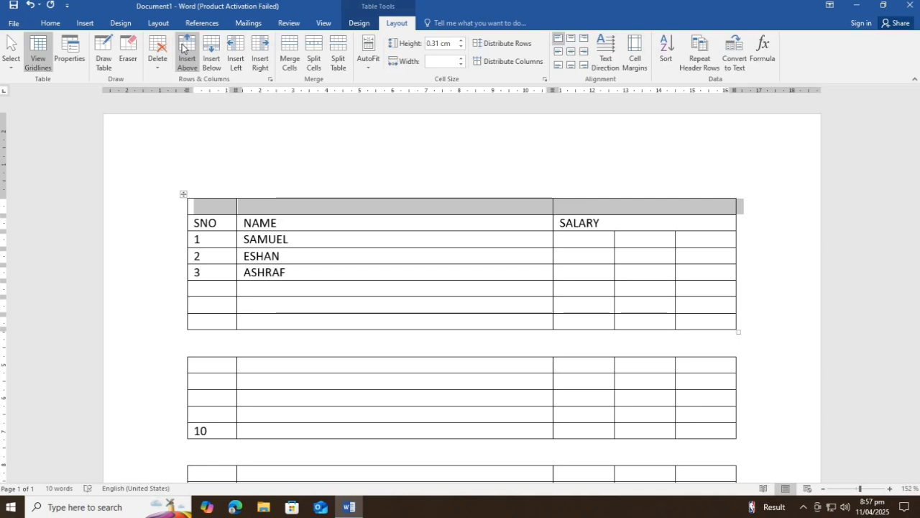
key("ctrl+z")
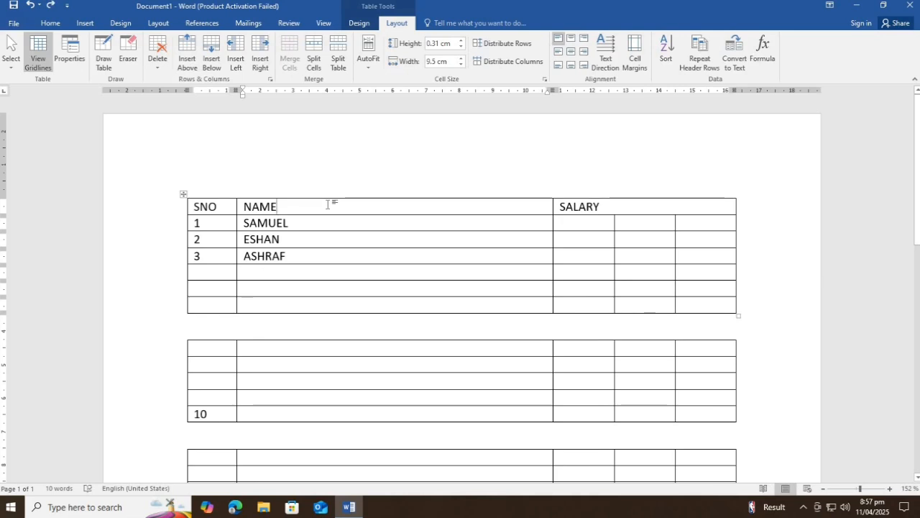
Insert a blank column to the right of NAME, and another to the left of that new column
left_click(266, 67)
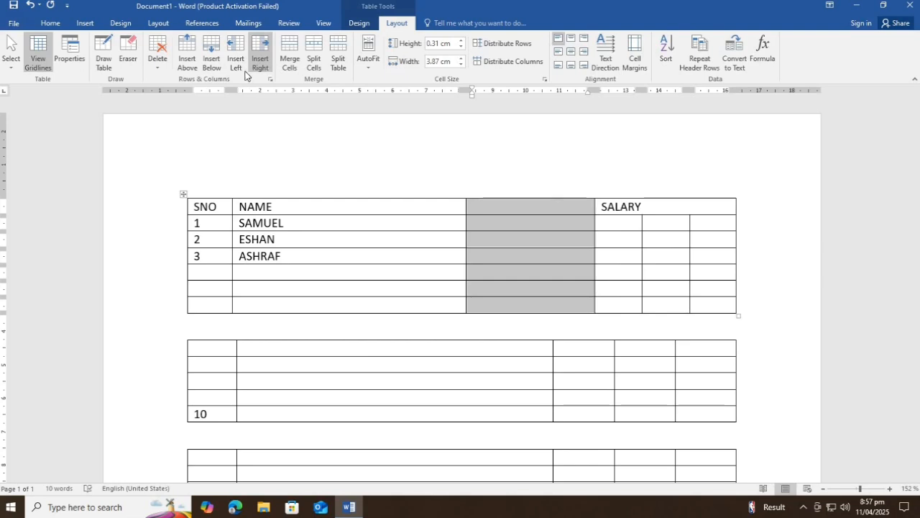
left_click(236, 65)
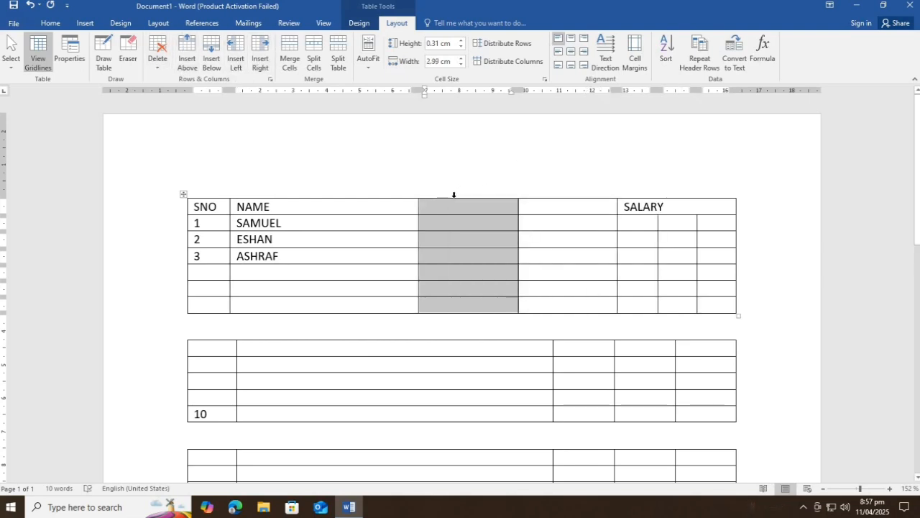
Delete the two blank columns between NAME and SALARY in the first table
left_click(160, 71)
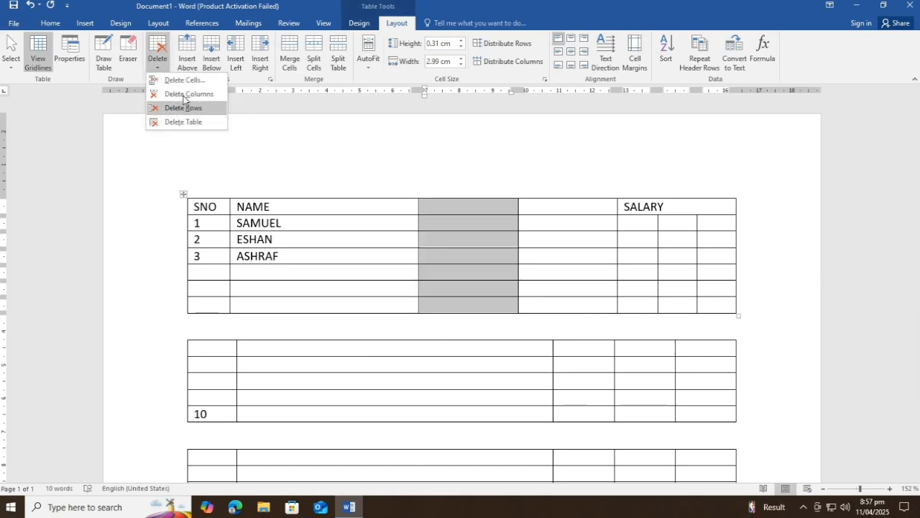
left_click(184, 94)
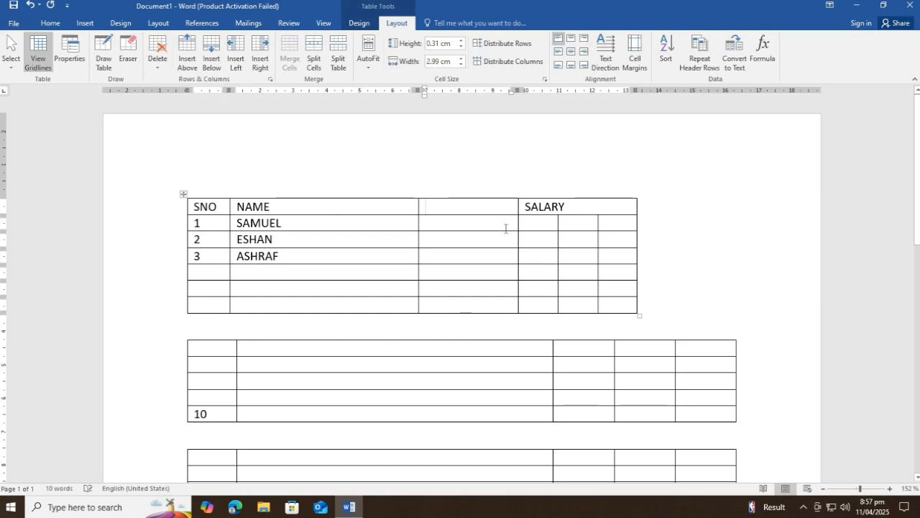
left_click(463, 195)
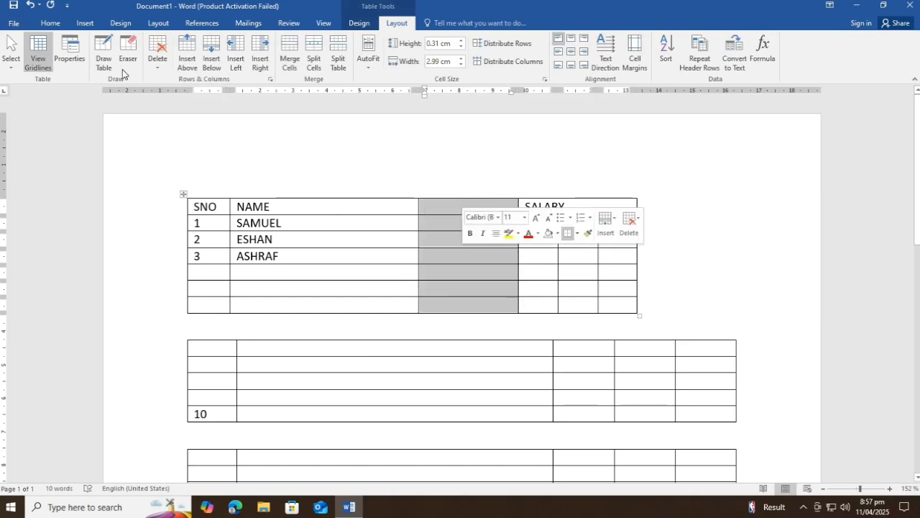
left_click(158, 61)
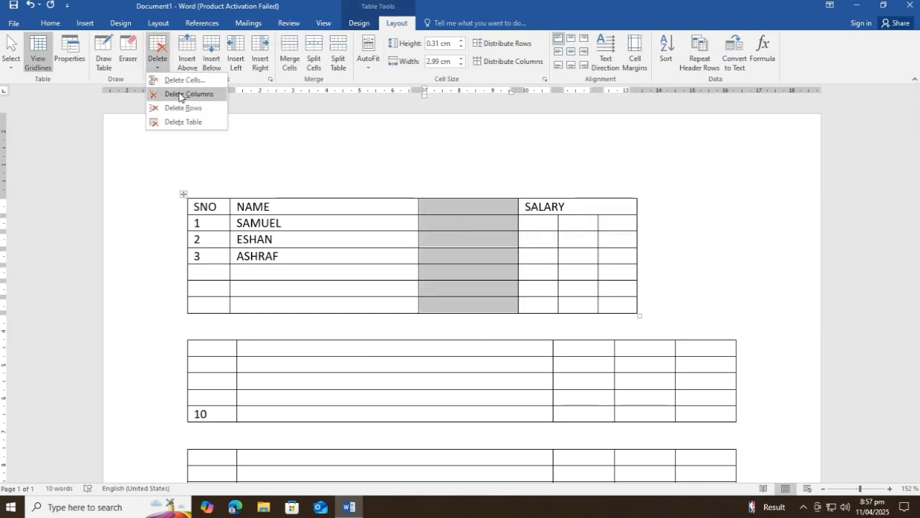
left_click(184, 94)
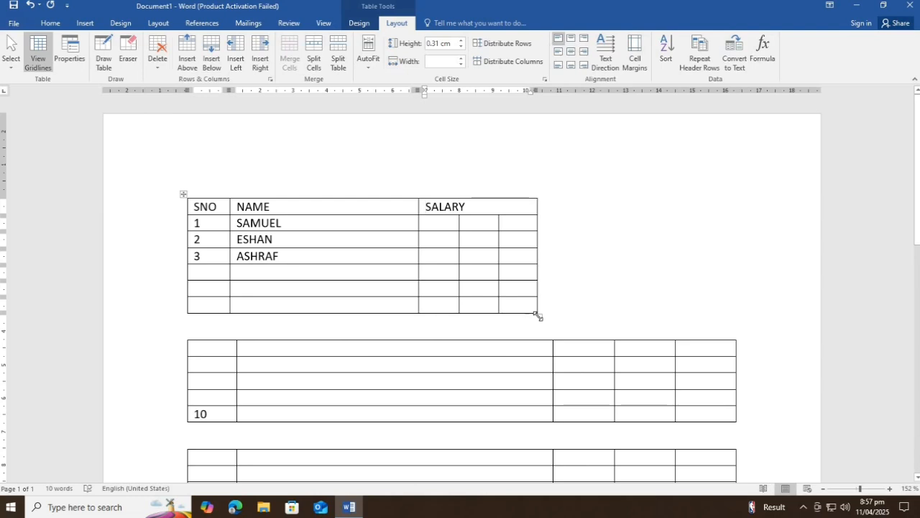
Enlarge the first table to match the width of the tables below, and make its header row about 0.98 cm tall
left_click_drag(538, 316, 736, 330)
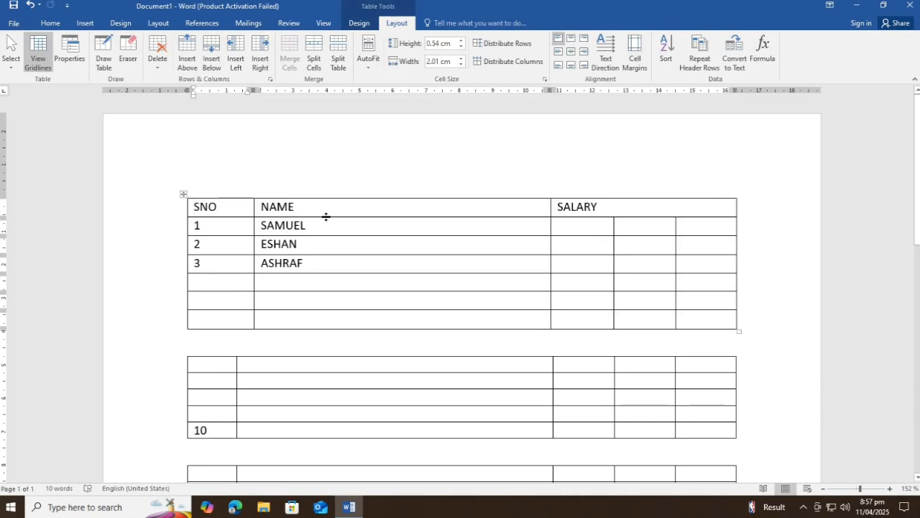
left_click_drag(326, 216, 333, 231)
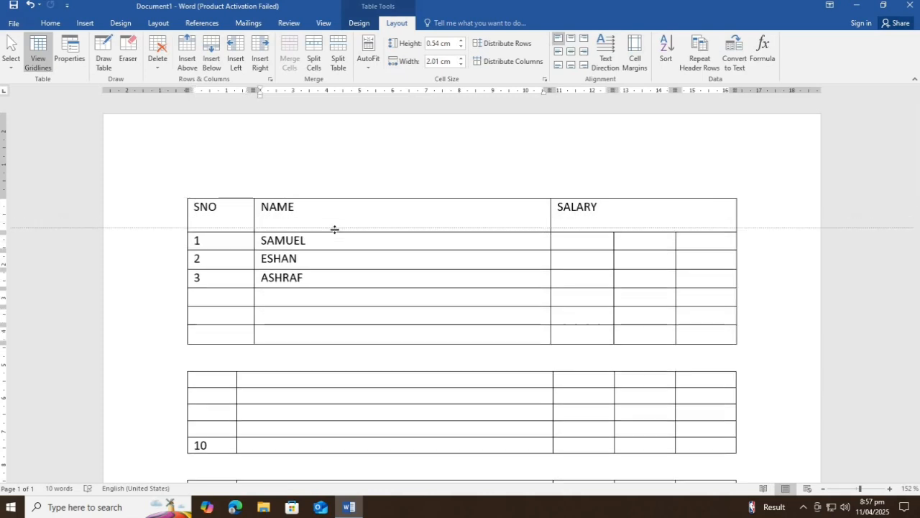
Center the SNO, NAME and SALARY headings horizontally in the header row
left_click_drag(606, 209, 213, 201)
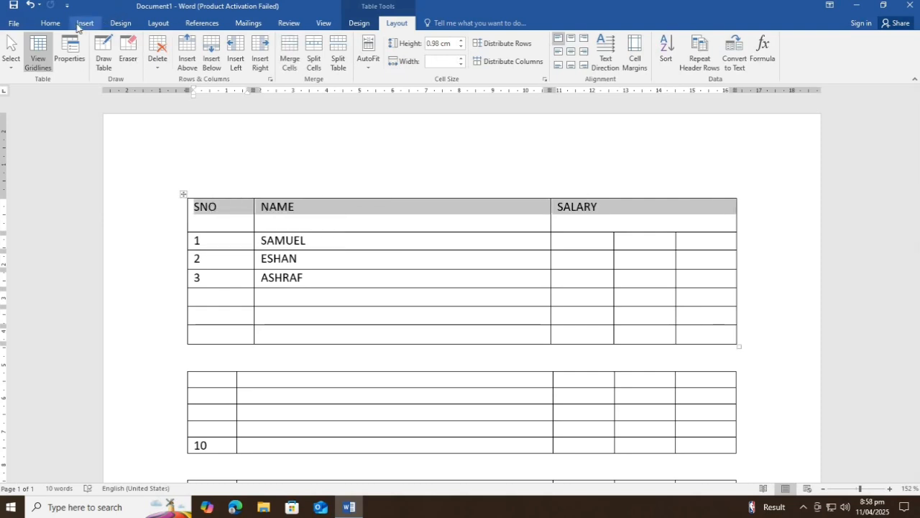
left_click(50, 23)
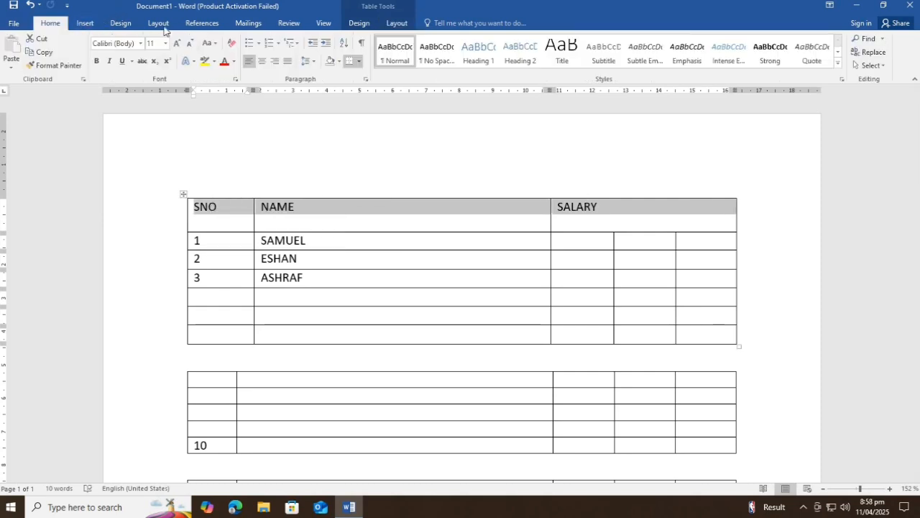
left_click(261, 62)
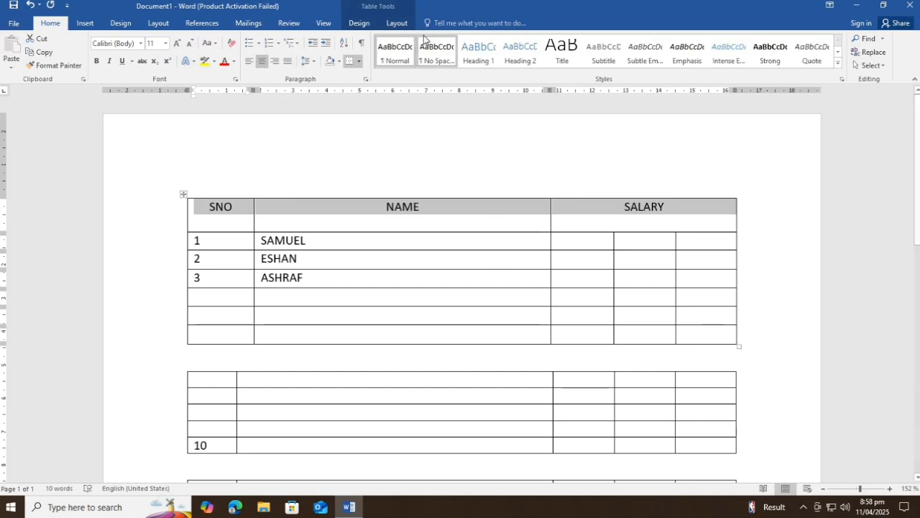
Try several cell alignments on the header row, finishing with the headings centered both horizontally and vertically
left_click(395, 24)
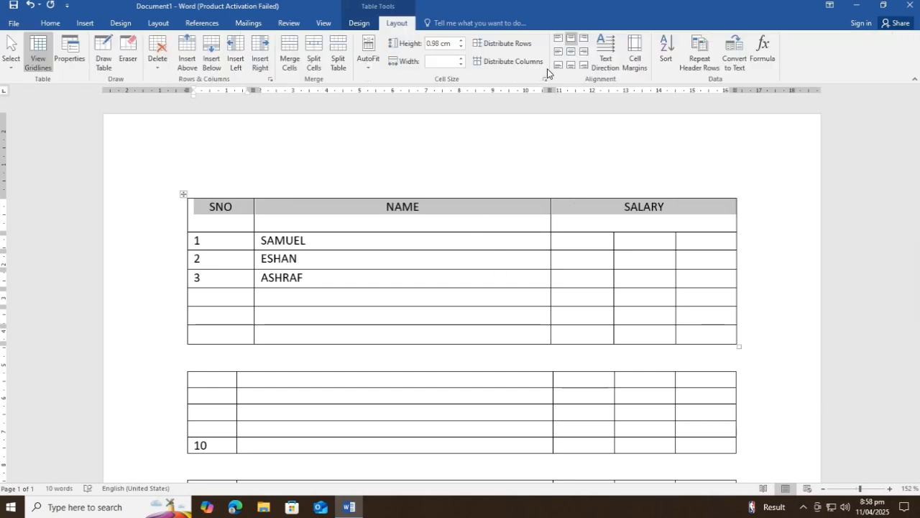
left_click(584, 37)
left_click(584, 64)
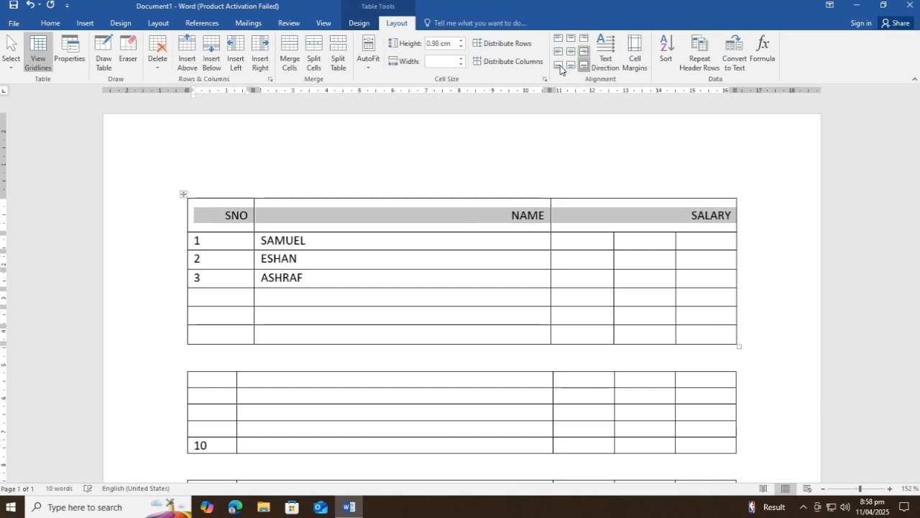
left_click(571, 64)
left_click(558, 65)
left_click(558, 51)
left_click(558, 38)
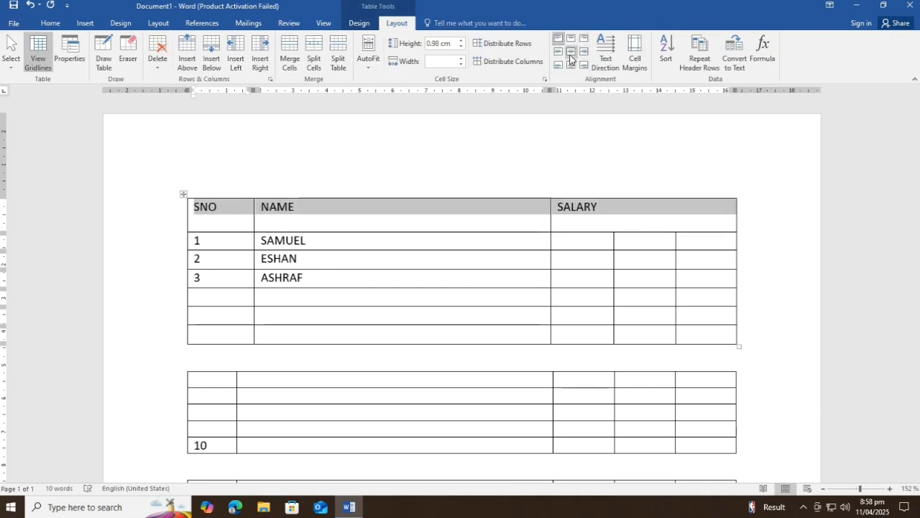
left_click(571, 52)
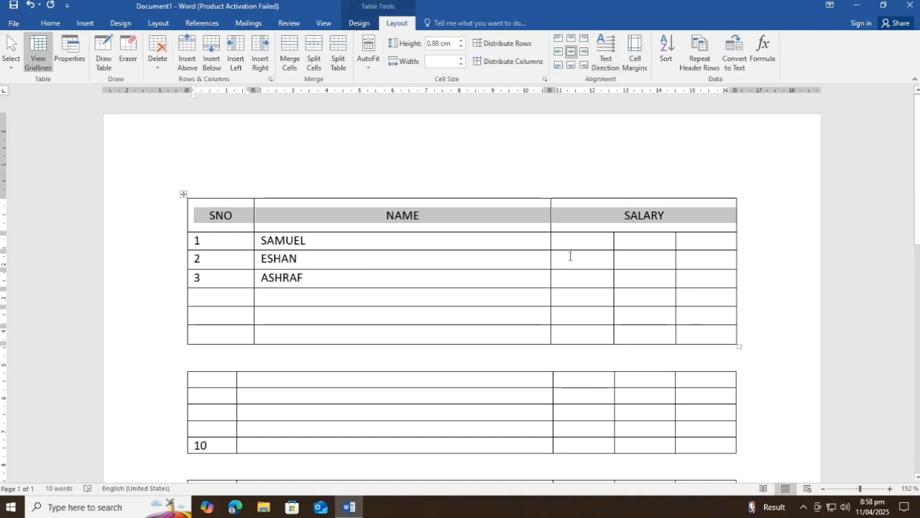
Cycle the header row's text direction through its rotations back to horizontal, and undo these direction changes
left_click(606, 63)
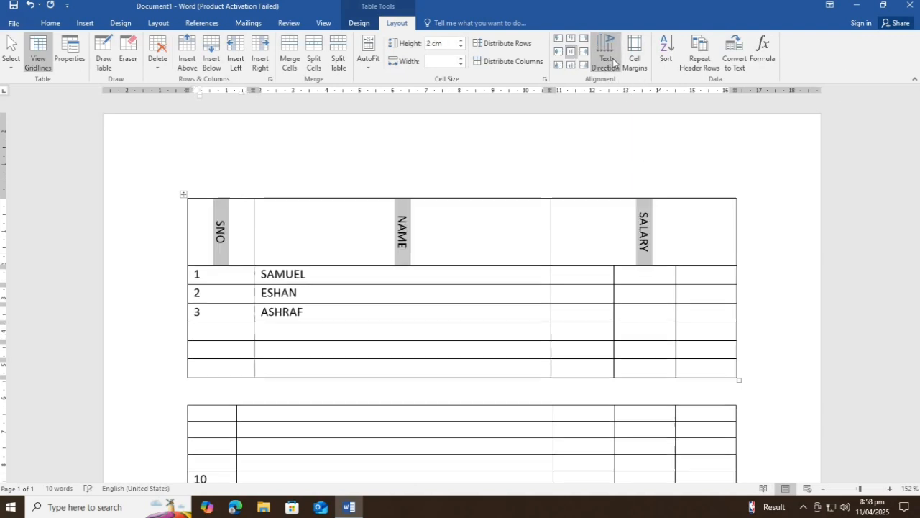
left_click(606, 63)
left_click(606, 63)
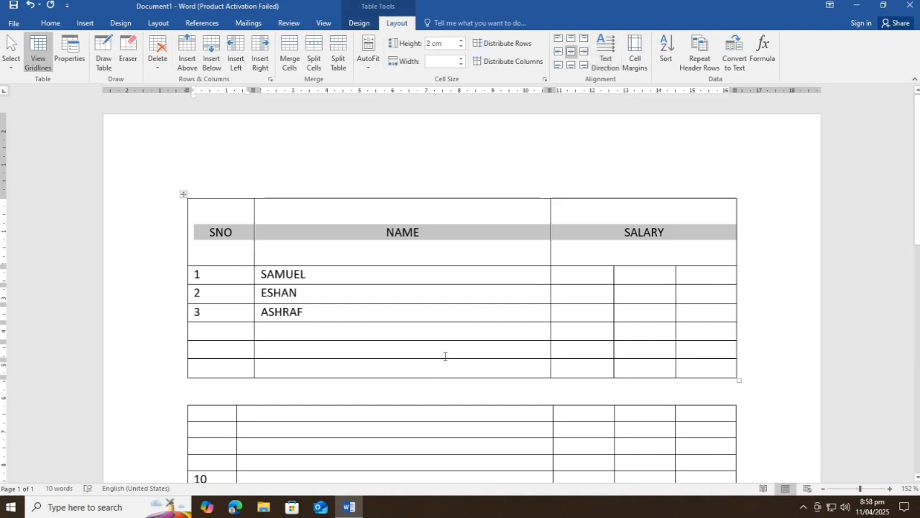
key("ctrl+z")
key("ctrl+z")
key("ctrl+z")
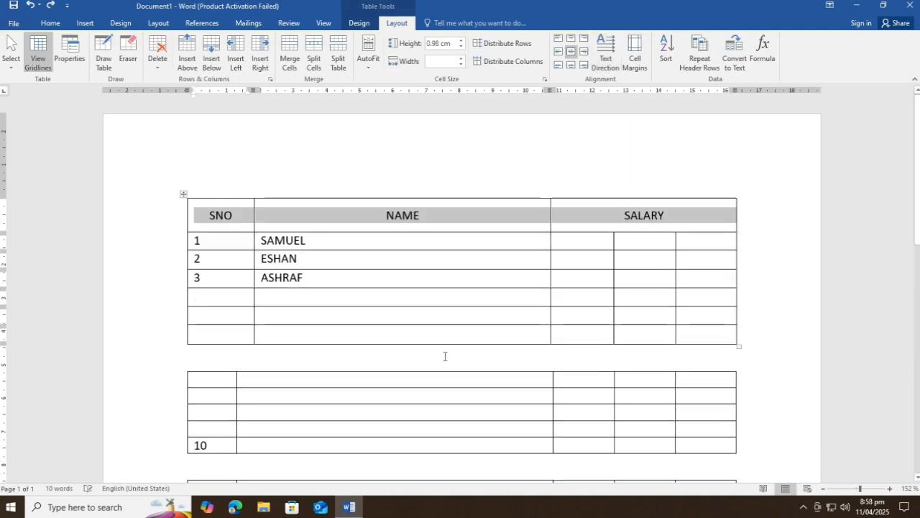
Step through the header row's recent alignment changes with undo and redo, stopping at bottom-center alignment
key("ctrl+z")
key("ctrl+y")
key("ctrl+y")
key("ctrl+y")
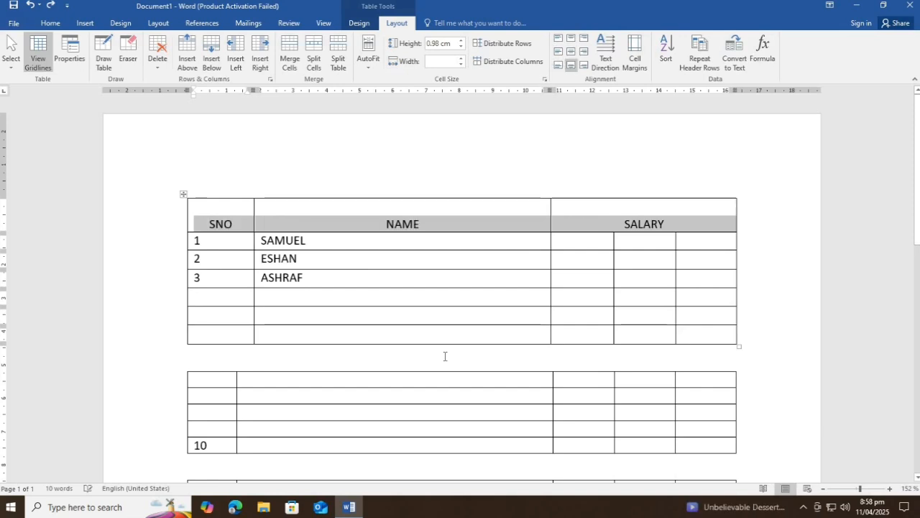
Undo the header row's alignment changes until SNO, NAME and SALARY are top-left aligned
key("ctrl+y")
key("ctrl+z")
key("ctrl+z")
key("ctrl+z")
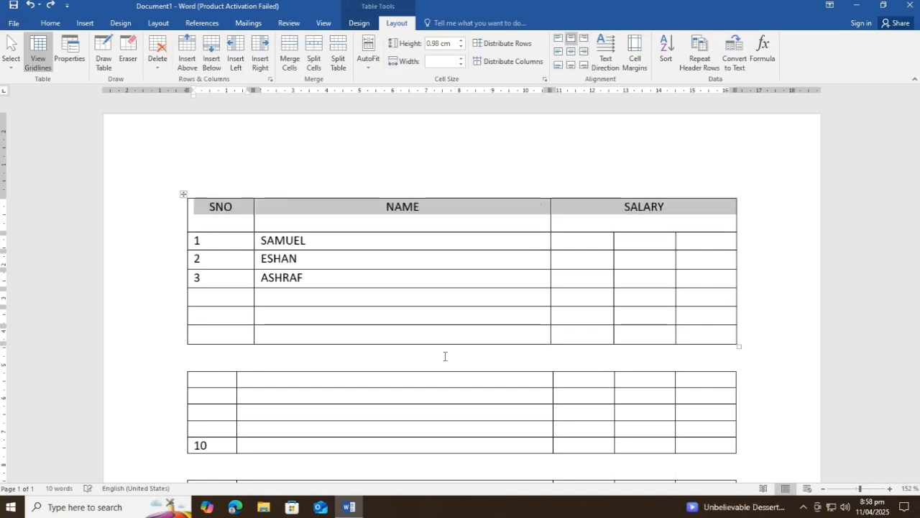
key("ctrl+z")
key("ctrl+z")
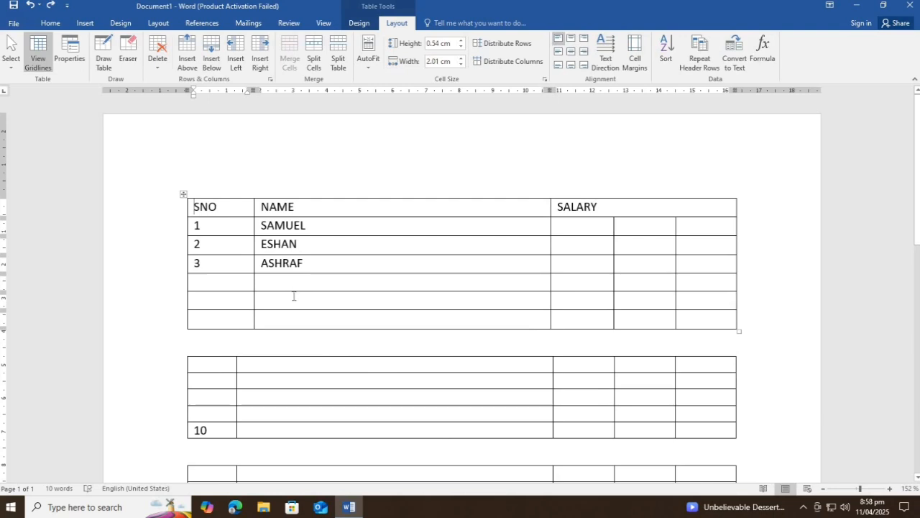
Erase the borders between the three empty cells under ASHRAF to merge them into one cell
left_click_drag(426, 287, 402, 299)
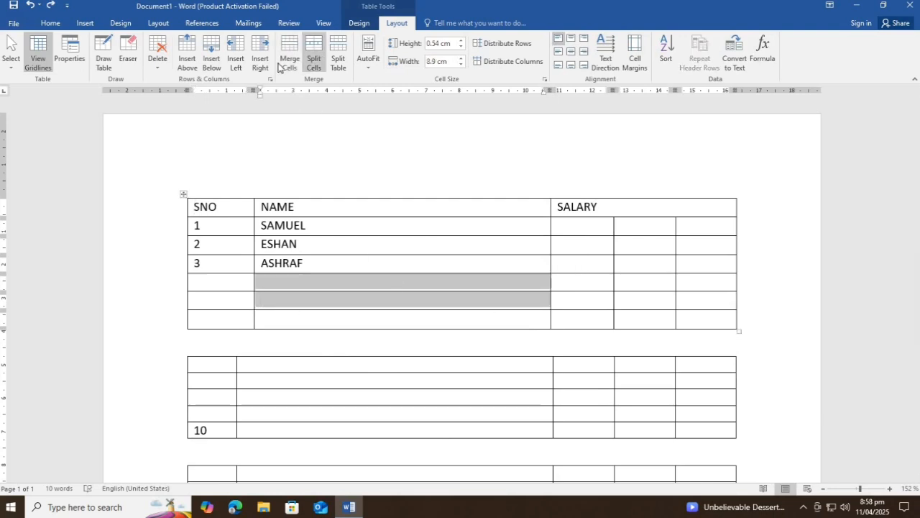
left_click(128, 52)
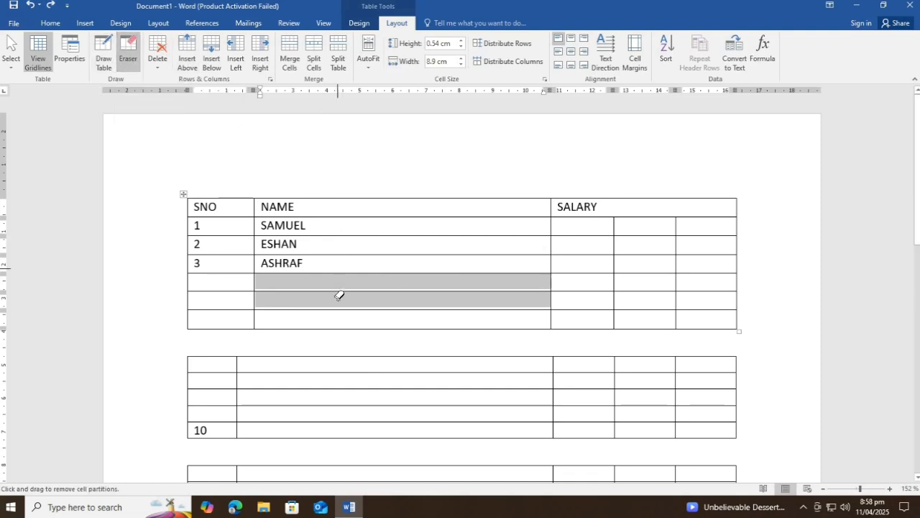
left_click_drag(345, 312, 338, 281)
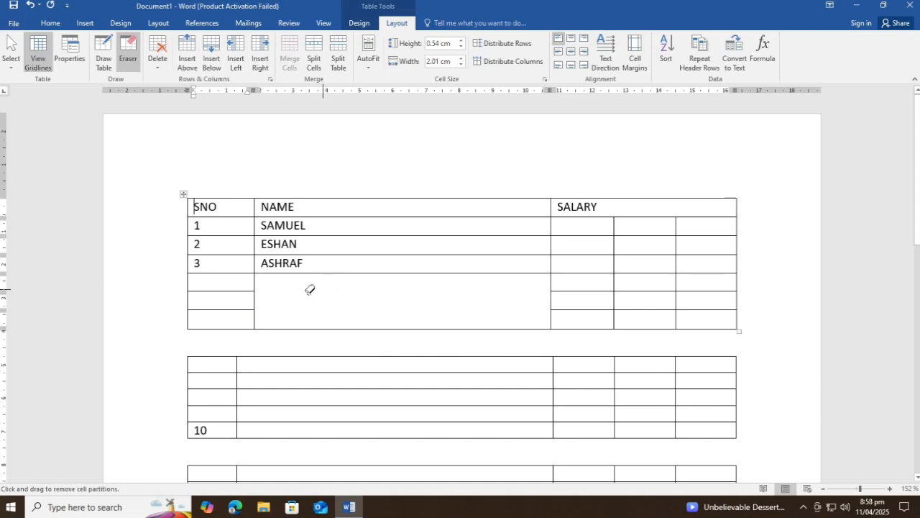
key("Escape")
Enter filler text in the merged cell of the NAME column and delete it all
type("SDNFDSBFJD")
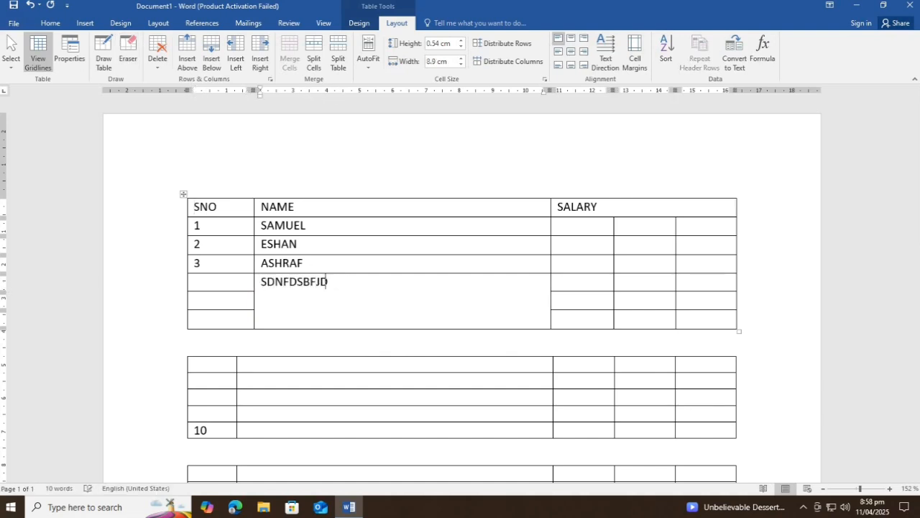
type("FJKFJDFDFJDBNFJ")
key("BackSpace")
key("BackSpace")
key("BackSpace")
key("BackSpace")
key("BackSpace")
key("BackSpace")
key("BackSpace")
key("BackSpace")
key("BackSpace")
key("BackSpace")
key("BackSpace")
key("BackSpace")
key("BackSpace")
key("BackSpace")
key("BackSpace")
key("BackSpace")
key("BackSpace")
key("BackSpace")
key("BackSpace")
key("BackSpace")
key("BackSpace")
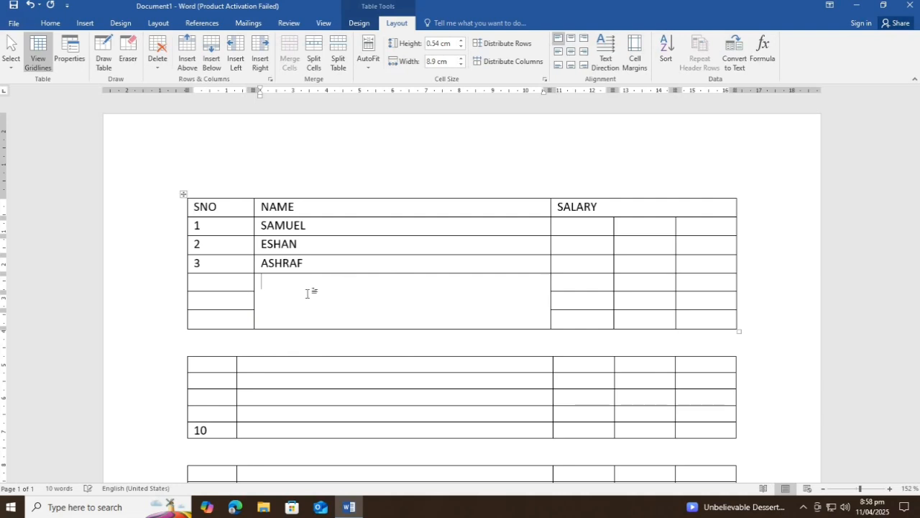
Draw a horizontal border across the merged NAME cell in line with the top edge of the table's last row
left_click(103, 63)
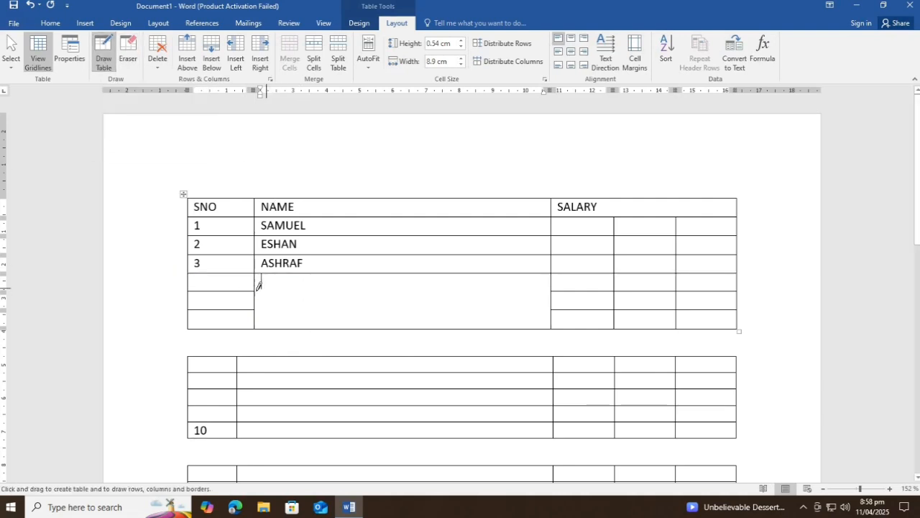
left_click_drag(272, 285, 556, 283)
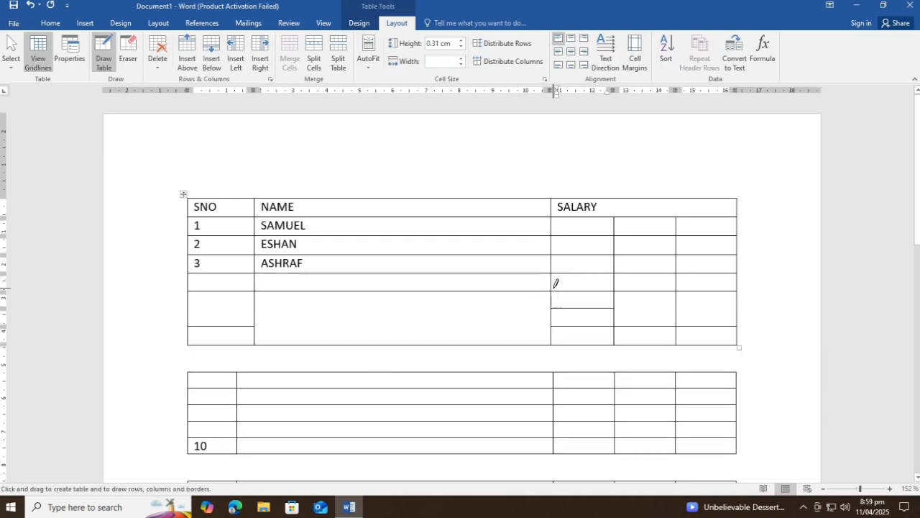
key("ctrl+z")
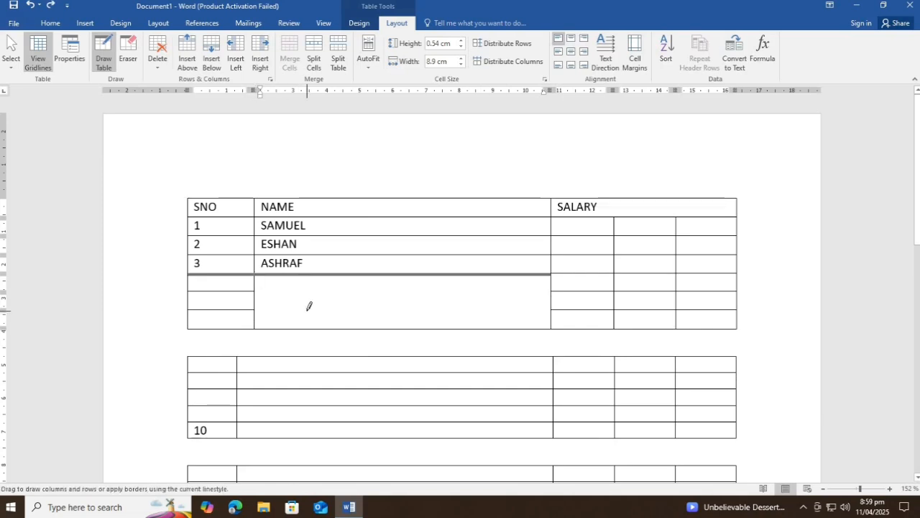
left_click_drag(309, 307, 487, 302)
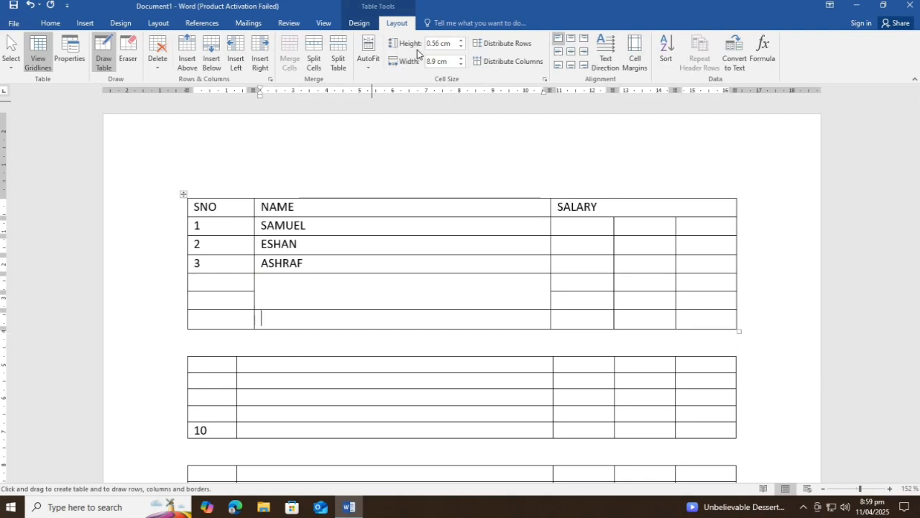
Try heights of 0.2 cm and 0.8 cm for the first table's last row, finishing at 0.5 cm
left_click(461, 47)
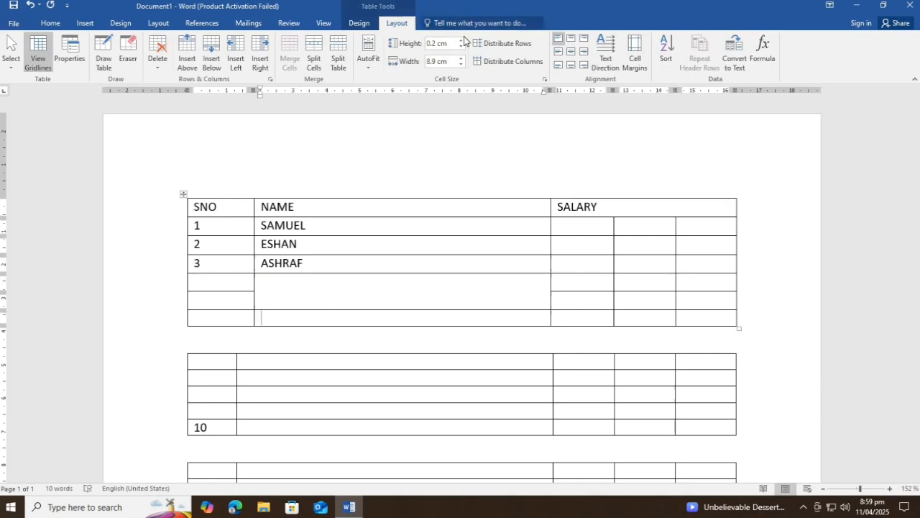
left_click(462, 43)
left_click(462, 43)
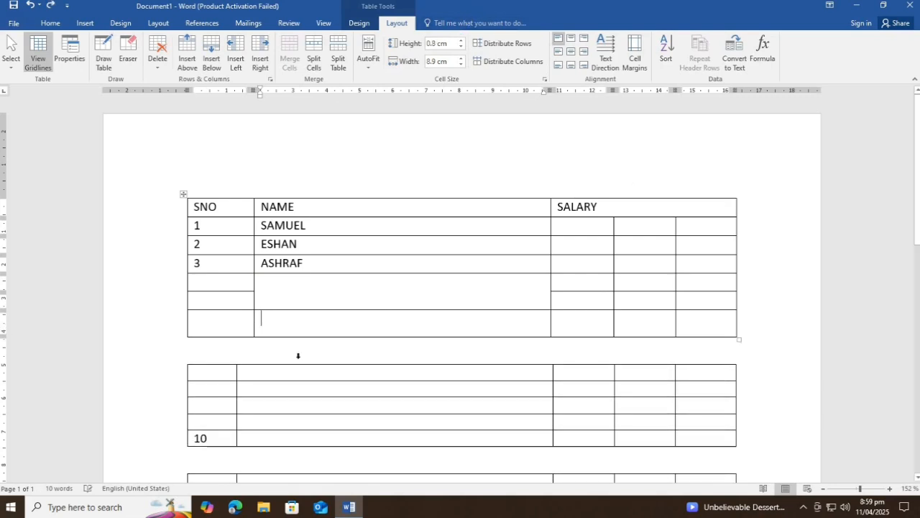
left_click_drag(301, 339, 316, 329)
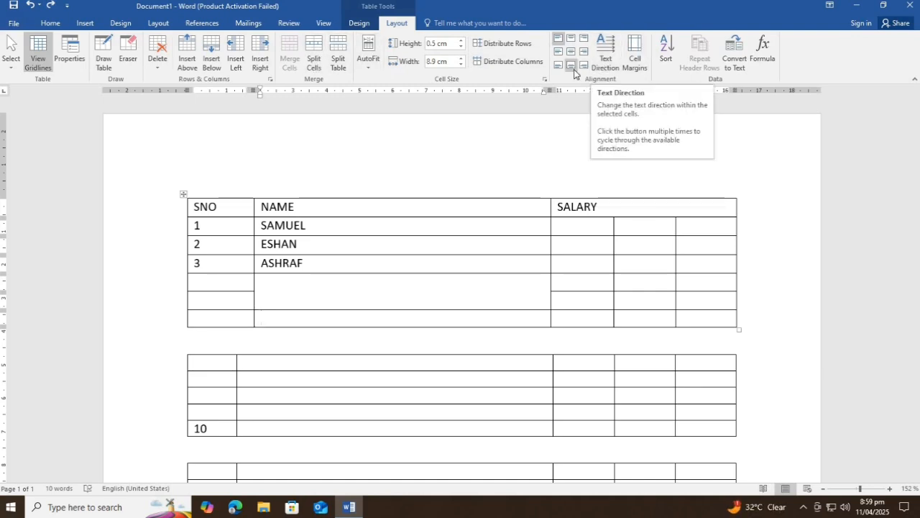
Sort the three numbered rows by Column 1 as numbers in descending order, with no header row
left_click_drag(201, 264, 202, 226)
left_click(666, 51)
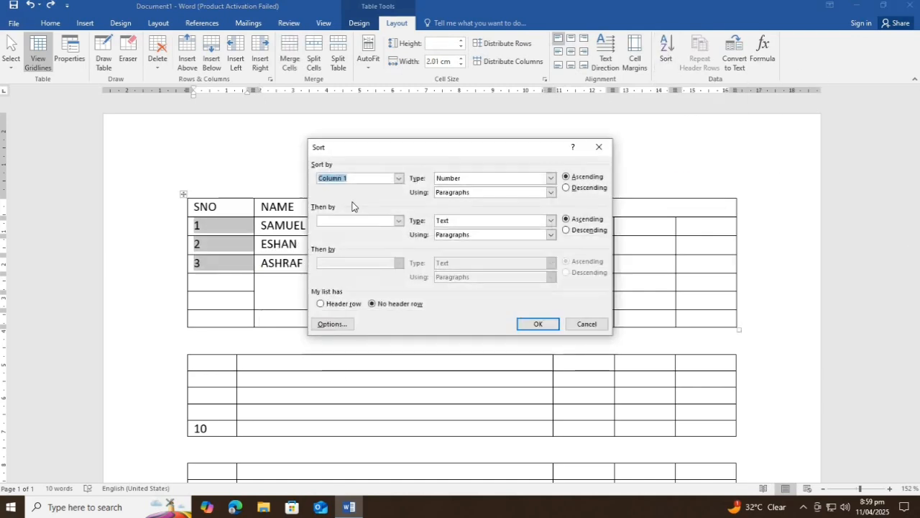
left_click(585, 189)
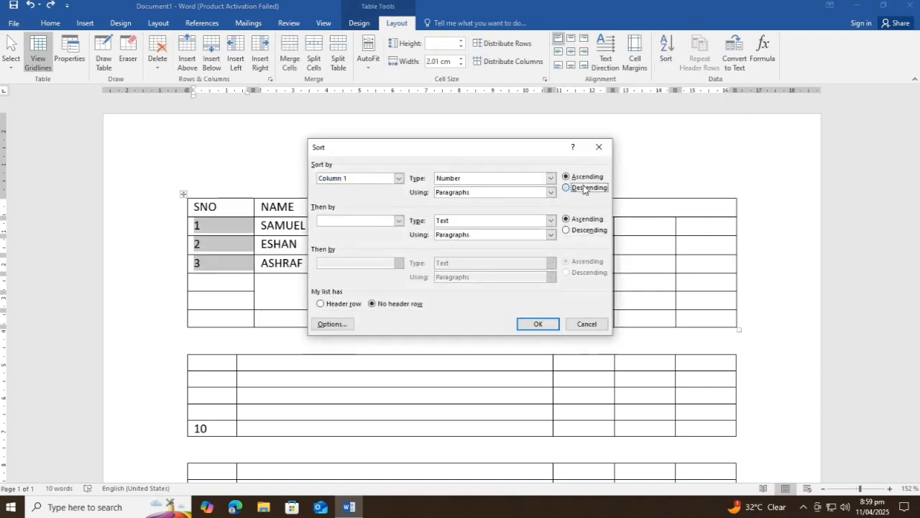
left_click(551, 324)
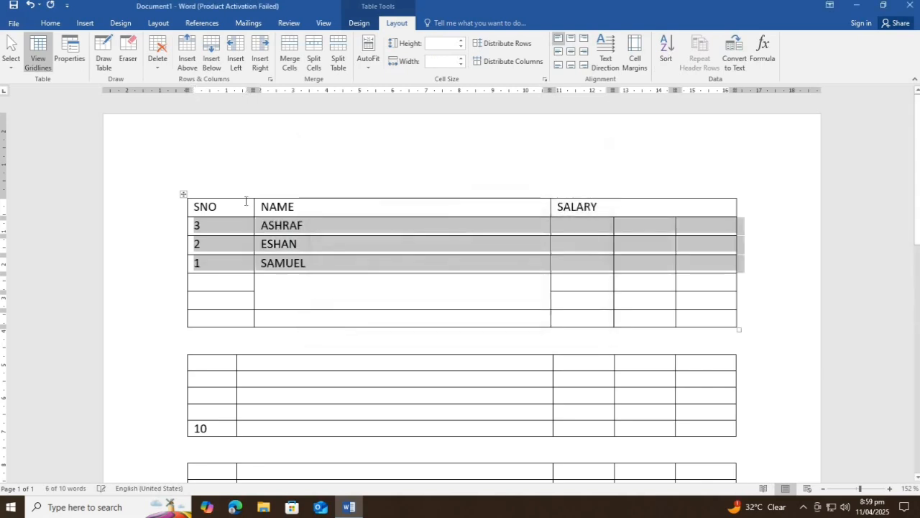
Sort the three numbered rows by Column 1 as numbers in ascending order, with no header row
left_click(666, 52)
left_click(581, 178)
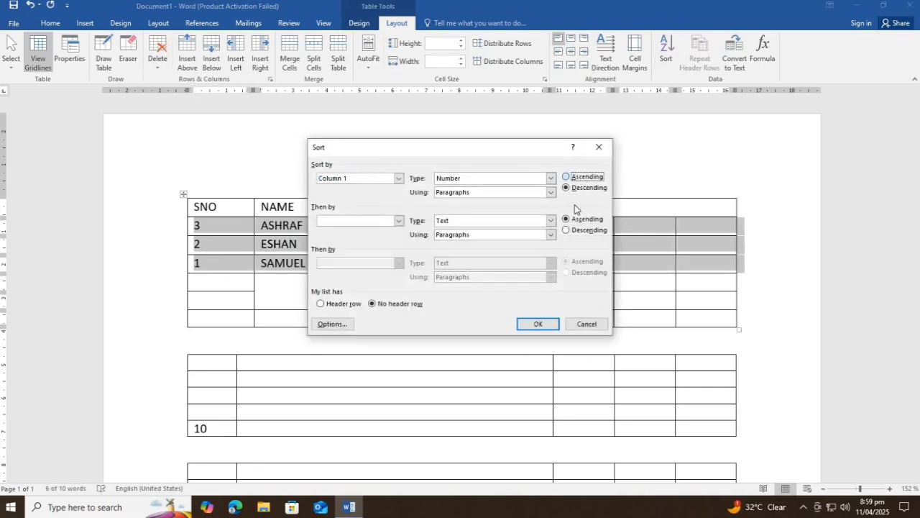
left_click(548, 322)
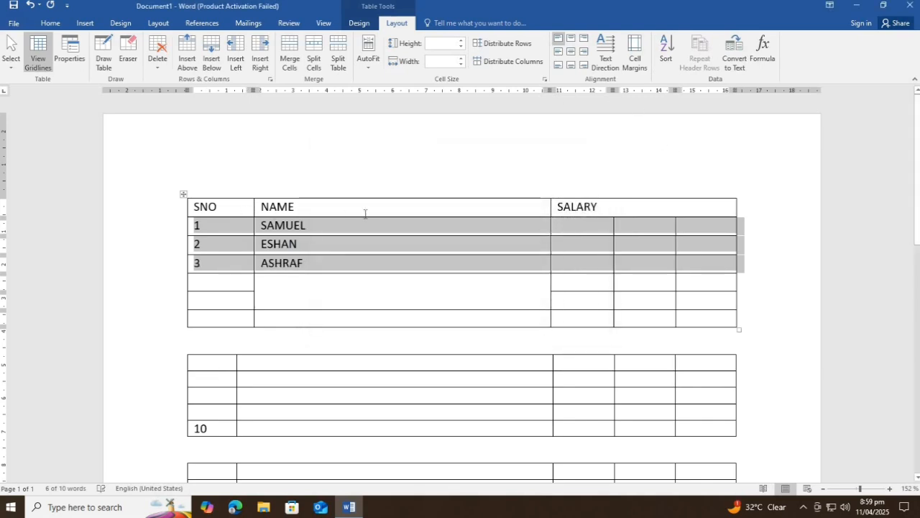
Examine the Convert Table to Text options without converting, and look at the Formula command for an empty cell under SALARY
left_click(735, 61)
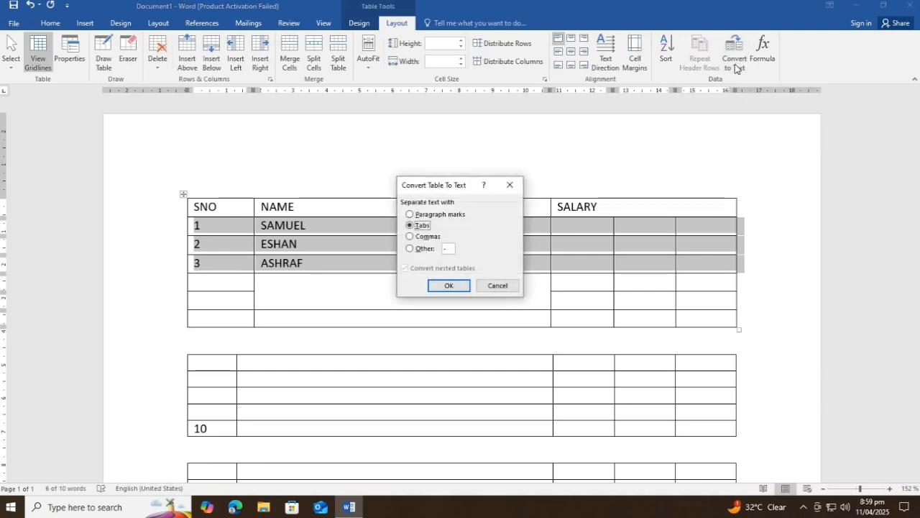
left_click(499, 286)
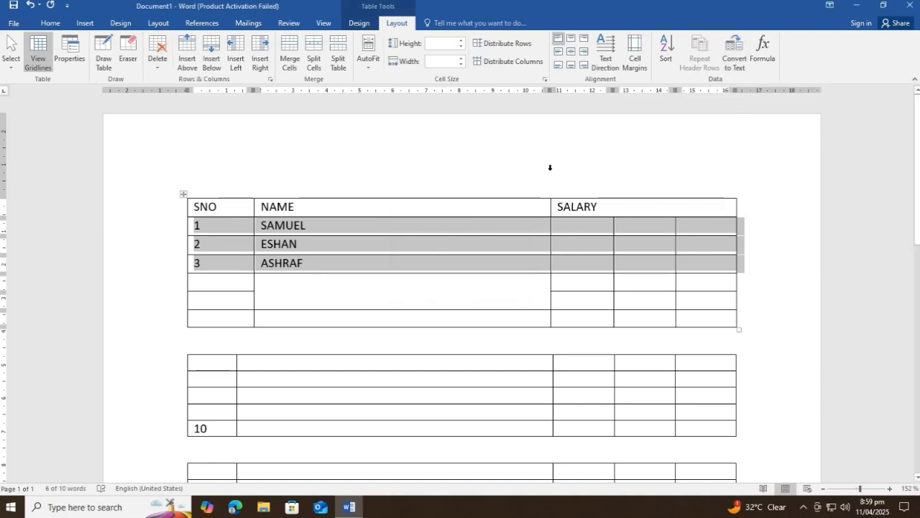
left_click(679, 300)
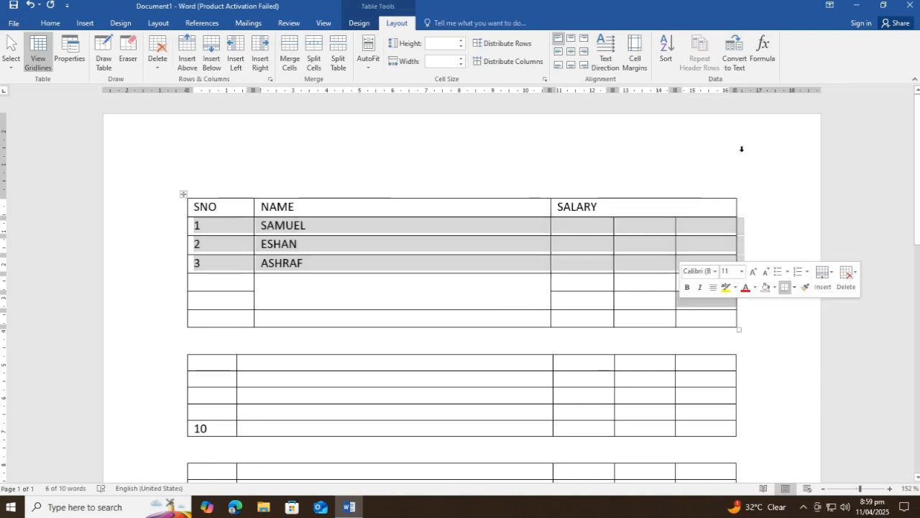
left_click(765, 45)
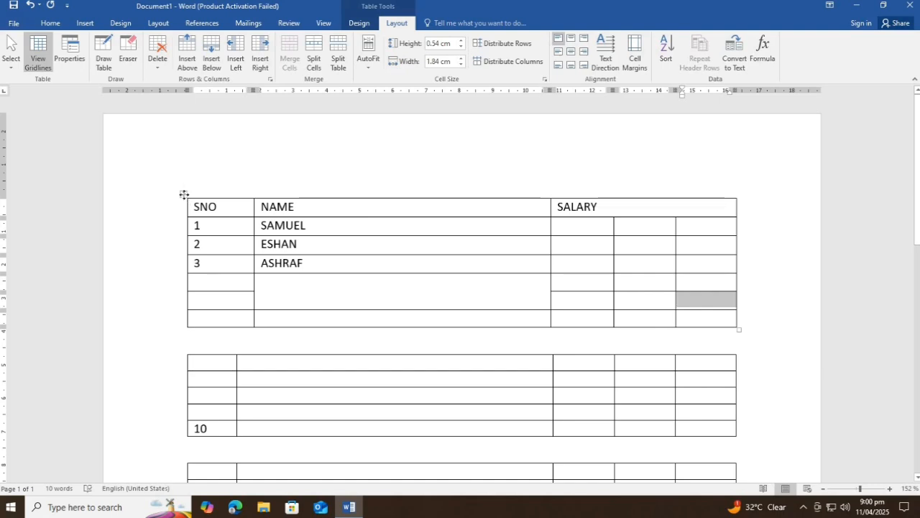
Apply the blue banded grid table style with a solid blue header row to the whole first table
left_click(184, 194)
left_click(360, 24)
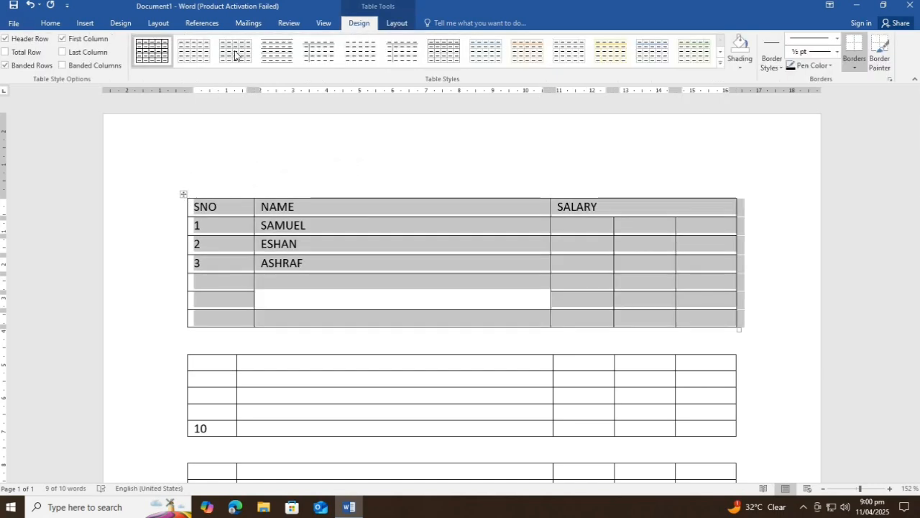
left_click(721, 66)
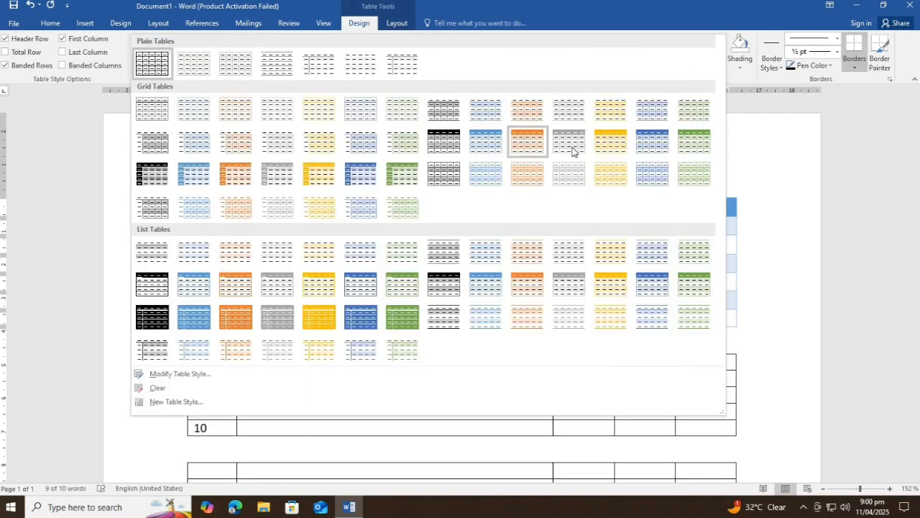
left_click(499, 148)
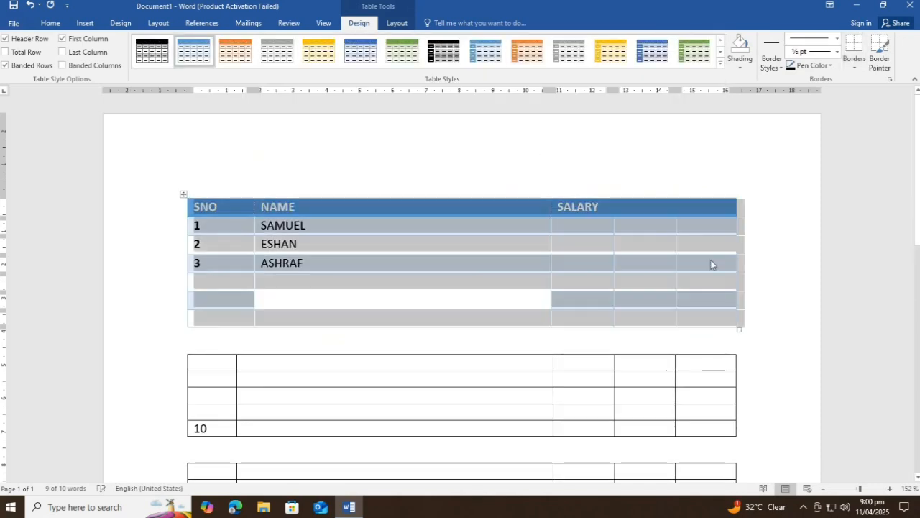
Select the header row, view the shading colors, choose the thick light-blue theme border style, and select the SALARY column
left_click(607, 215)
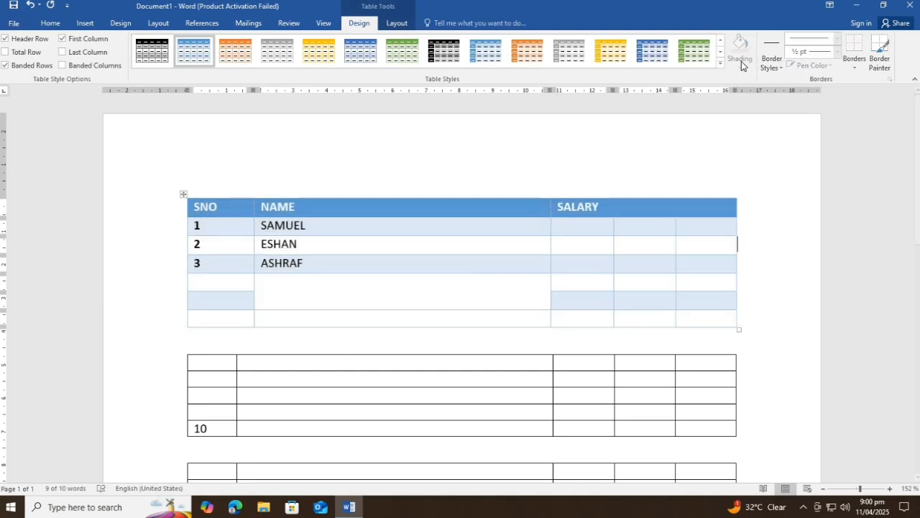
left_click_drag(609, 209, 216, 207)
left_click(739, 66)
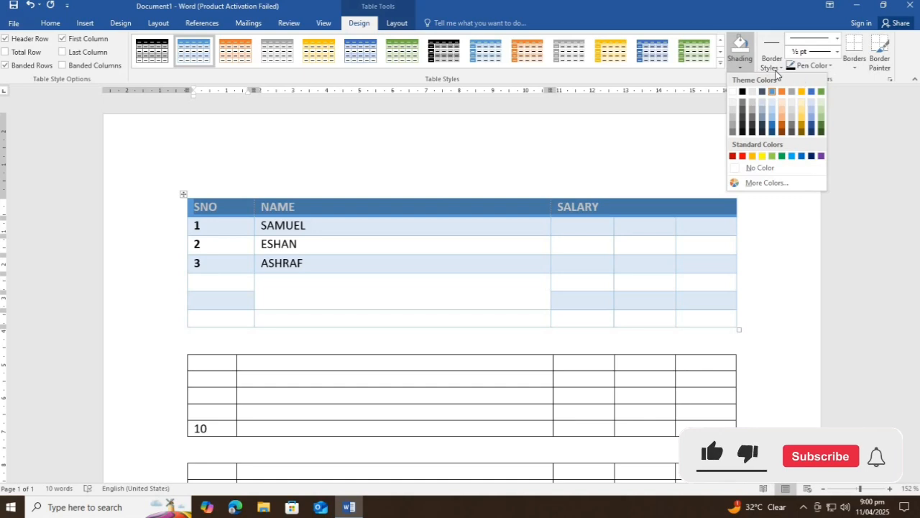
left_click(774, 69)
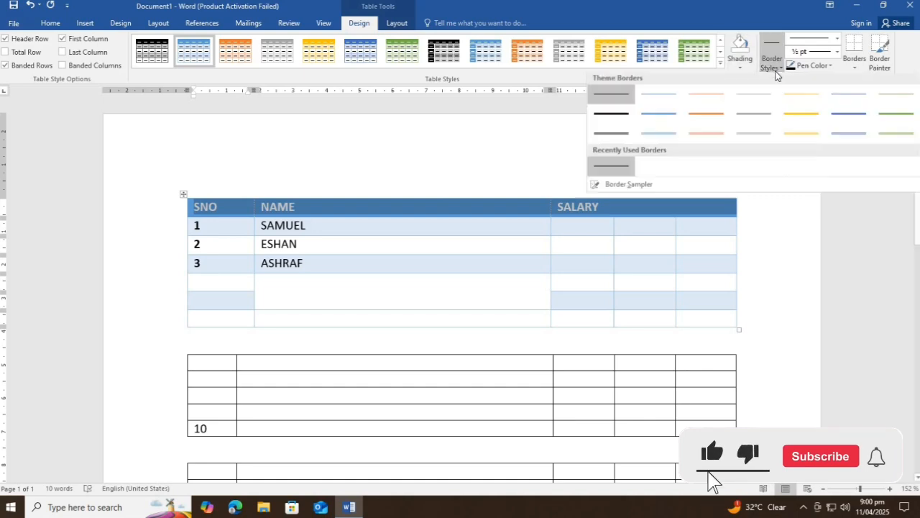
left_click(668, 139)
key("Escape")
left_click(669, 187)
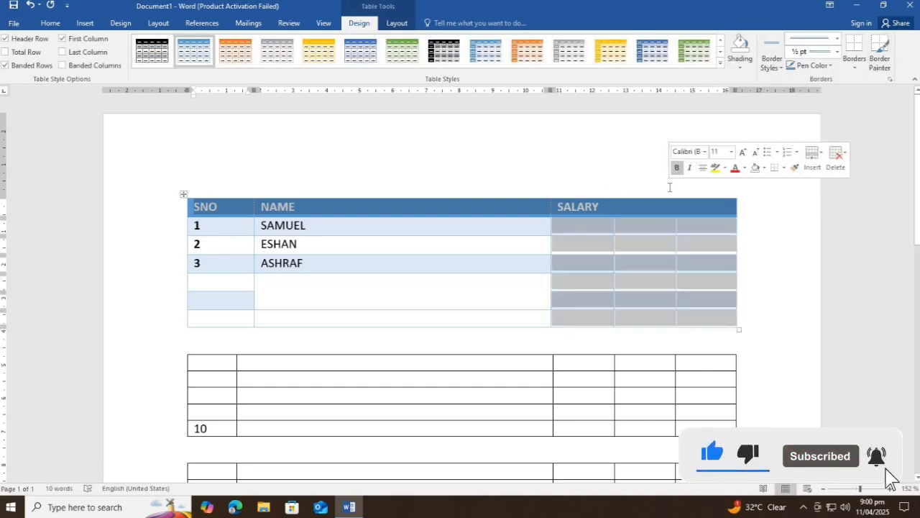
double_click(670, 186)
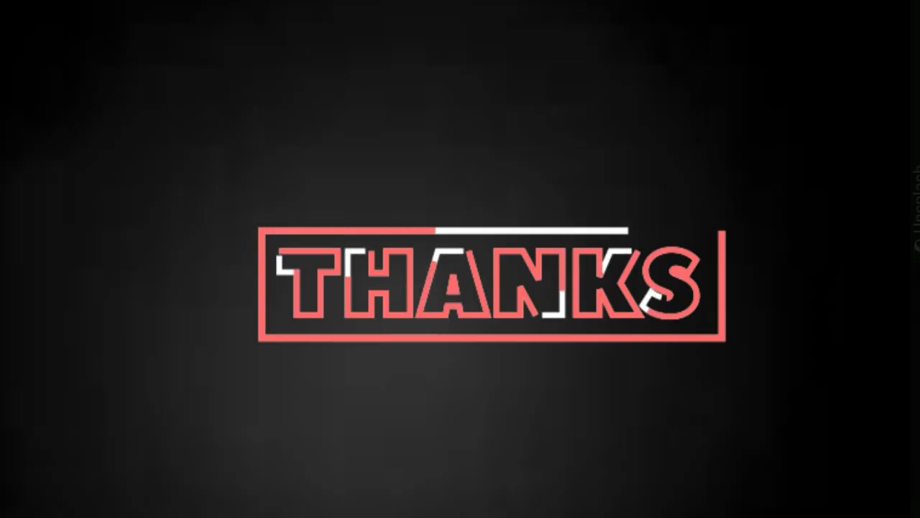